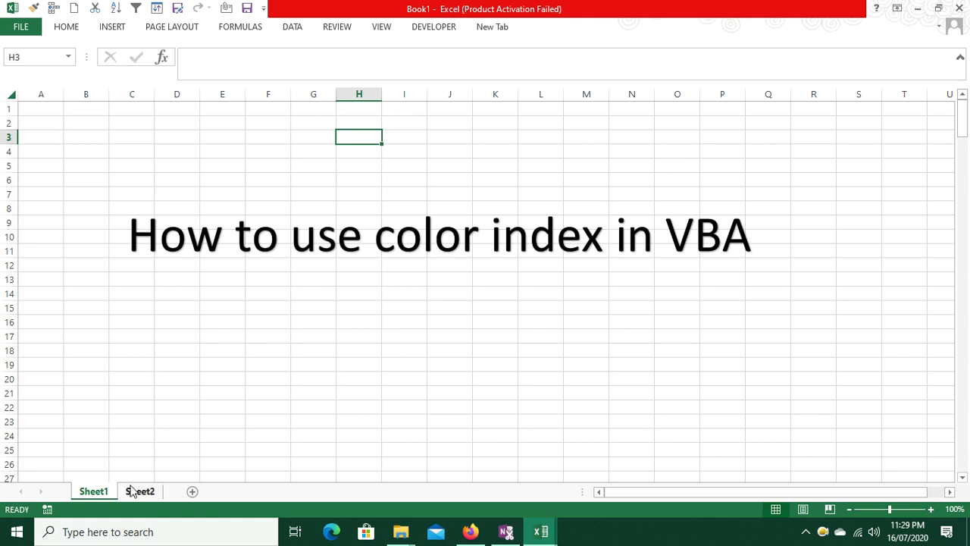
Step: Leave the 'How to use color index in VBA' title sheet for the empty Sheet2 of Book1
click(136, 491)
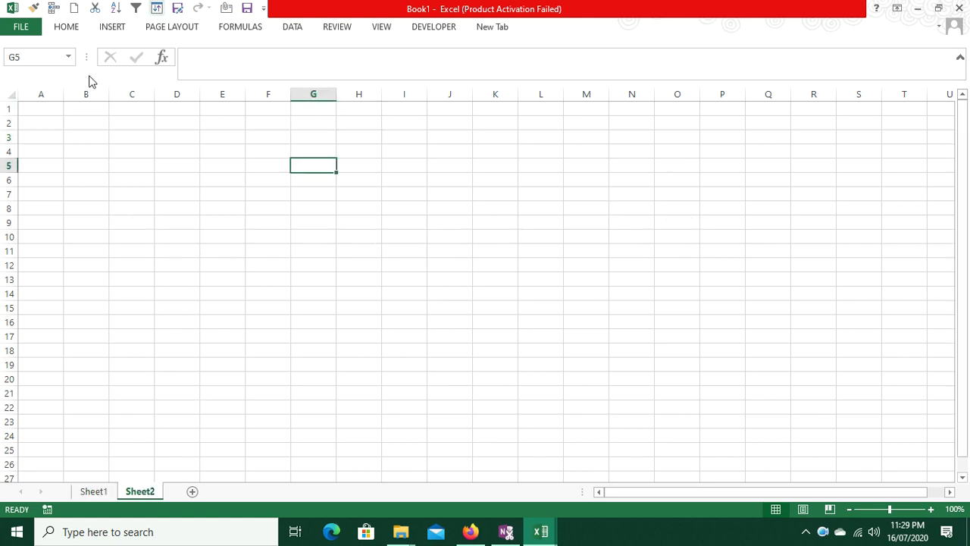
Step: Open the VBA editor with Alt+F11, reposition its window, and insert a new Module1 into Book1
click(52, 109)
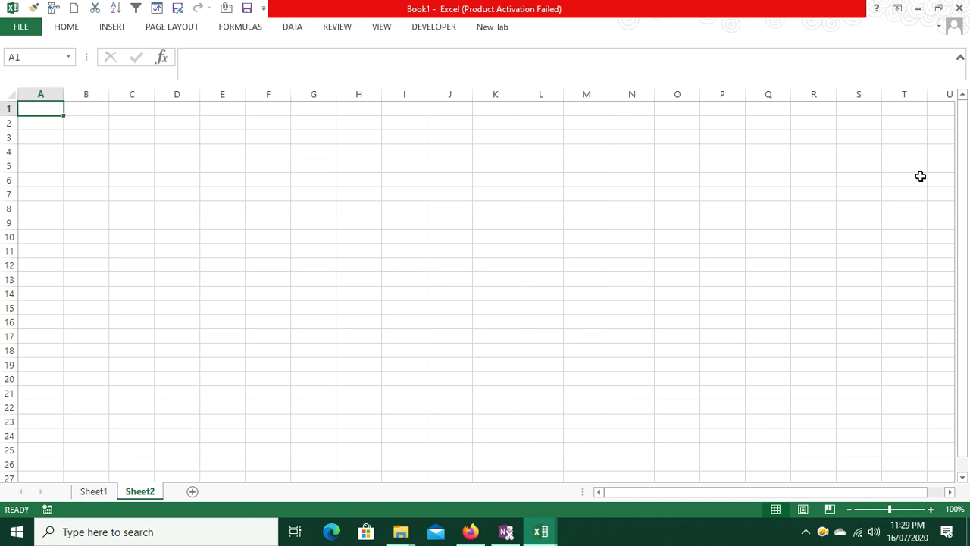
drag(30, 111, 30, 294)
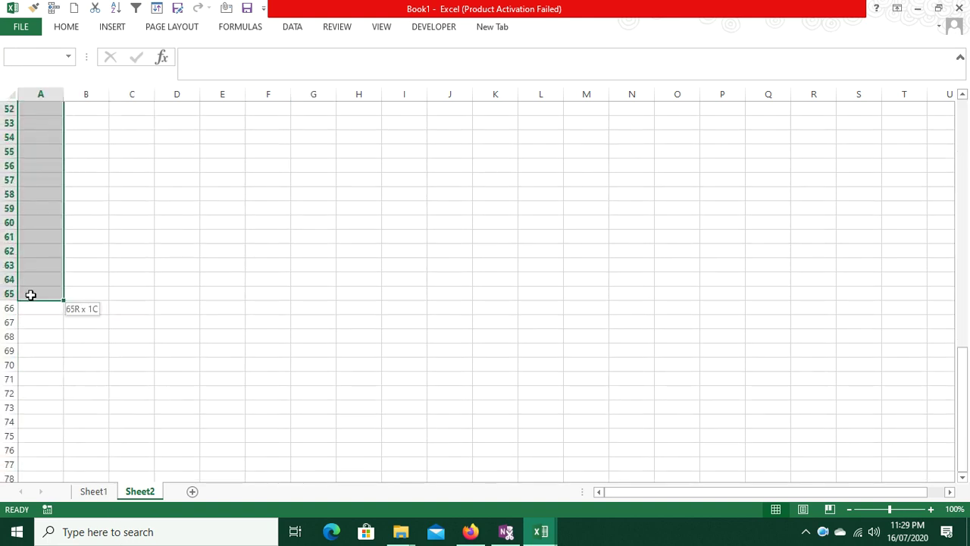
key(ctrl+Home)
key(alt+F11)
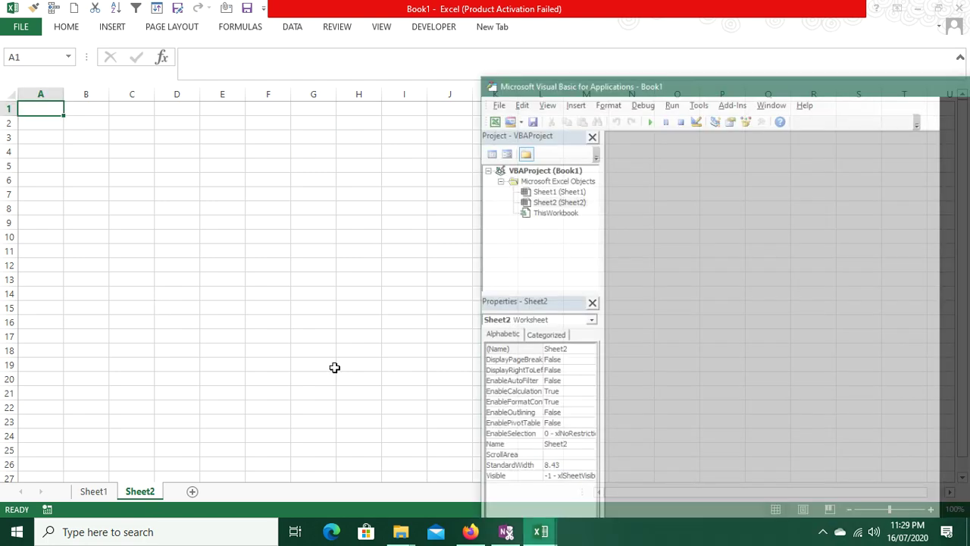
key(alt+F11)
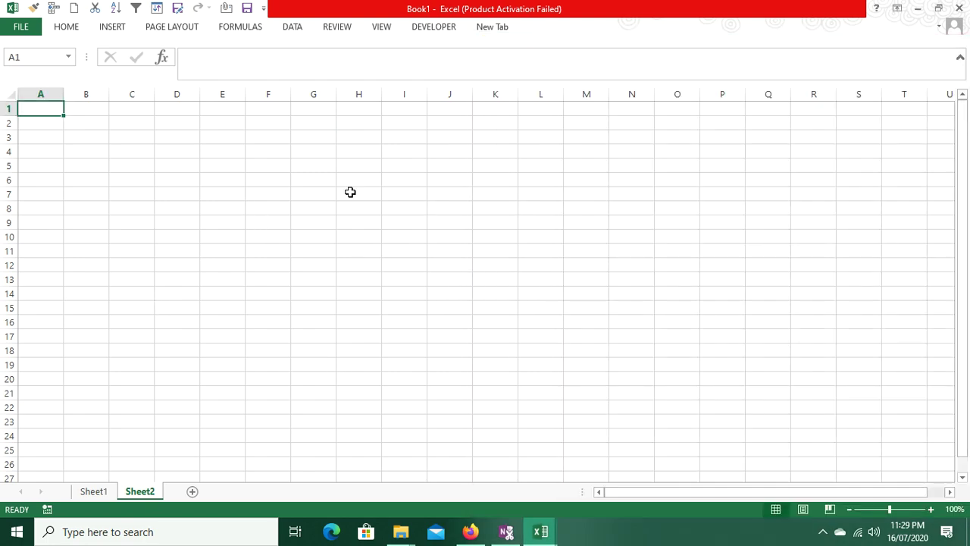
key(alt+F11)
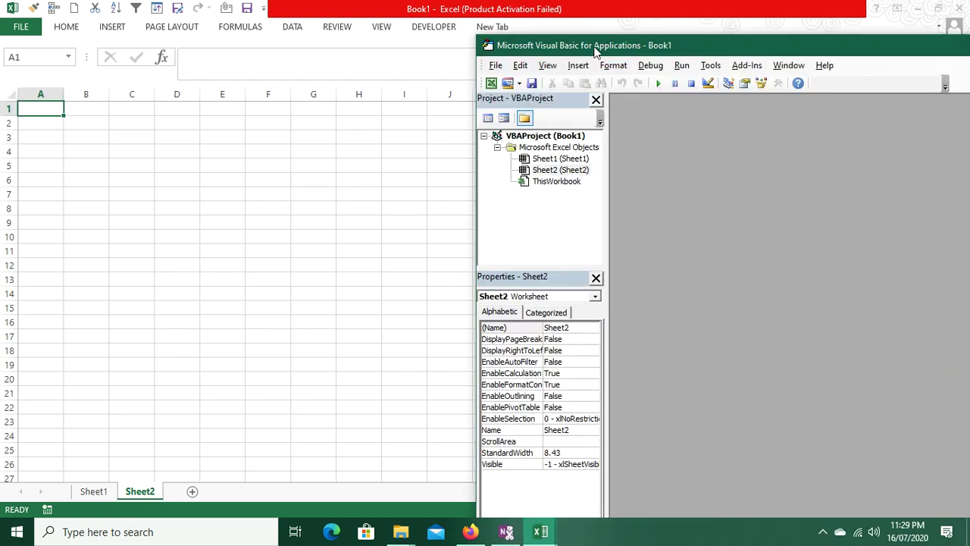
drag(595, 49, 516, 118)
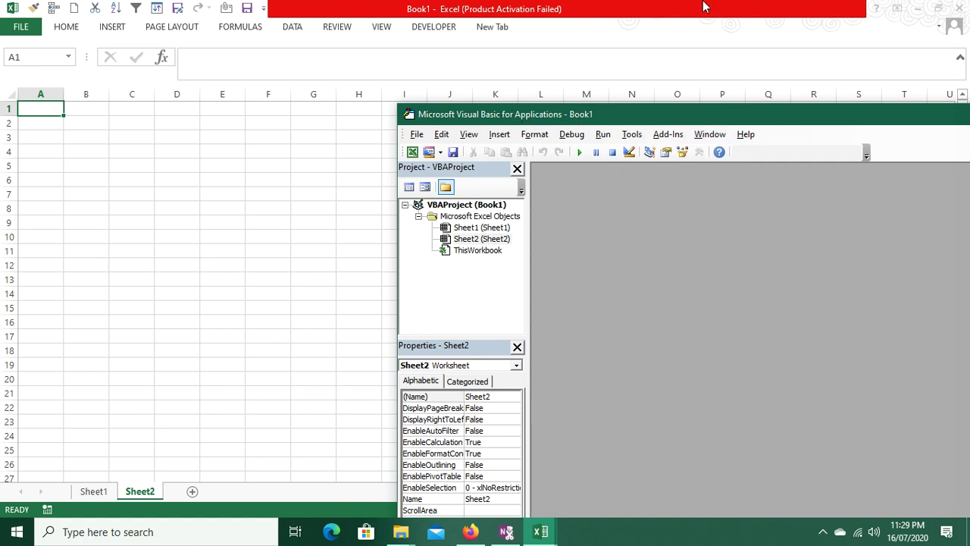
click(500, 134)
click(522, 182)
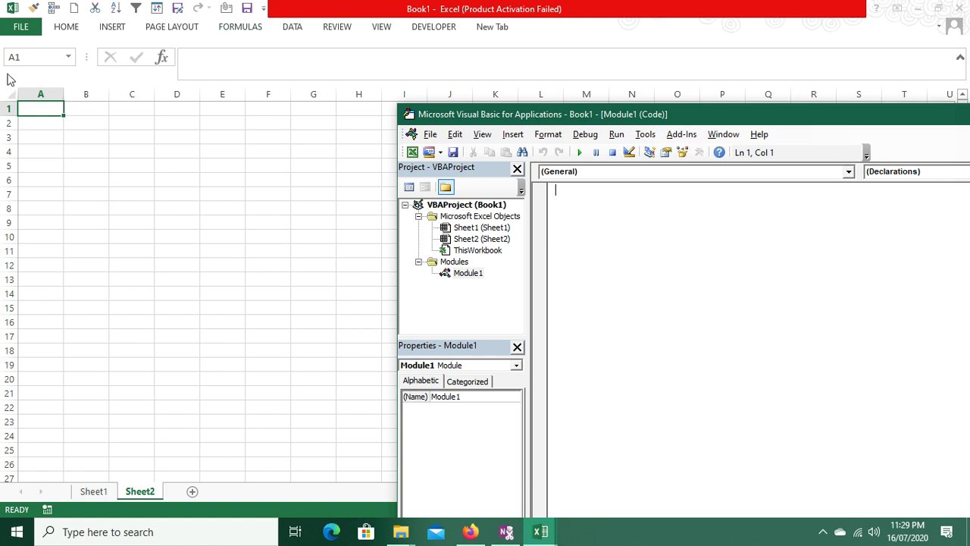
Step: Start the Sub test_color() procedure and declare Dim i As Integer
text(sub )
text(tes)
text(_col)
text(or())
key(Return)
key(Return)
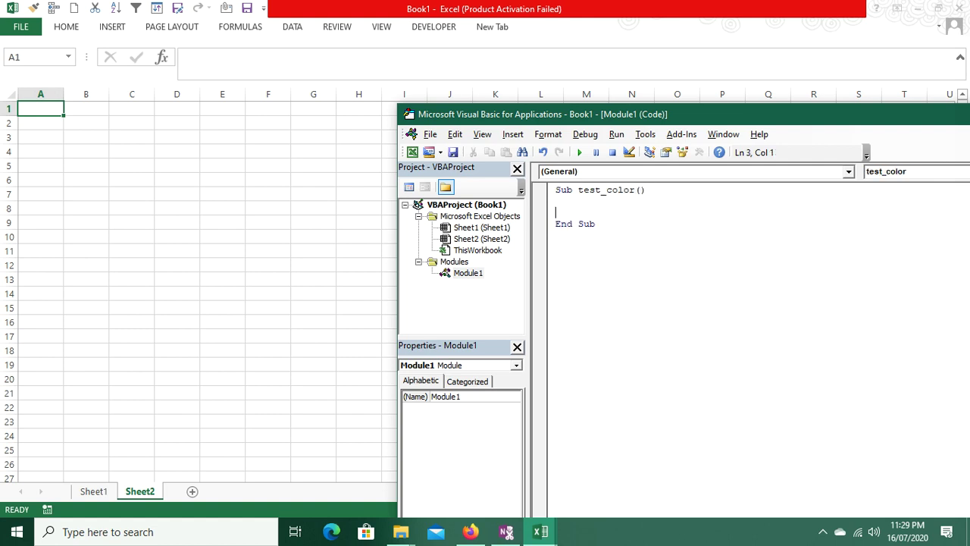
key(Return)
key(Return)
key(Up)
key(Up)
key(Return)
key(Return)
key(Up)
text(dim i as )
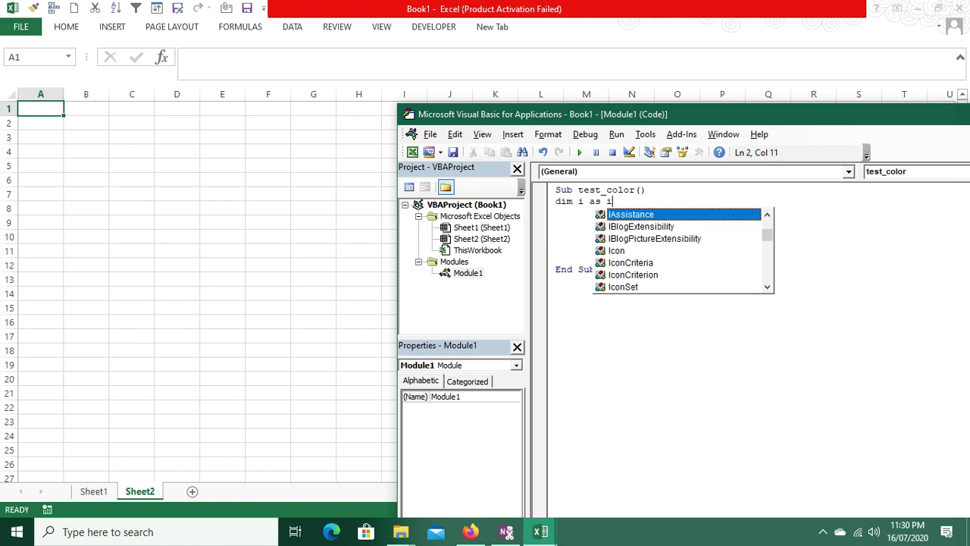
text(int)
key(Tab)
key(Return)
key(Return)
key(Return)
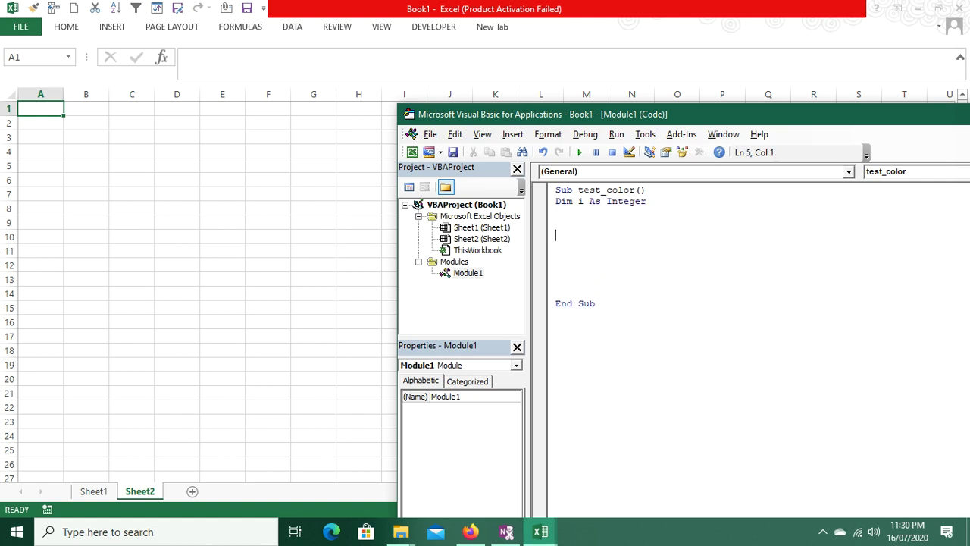
click(555, 224)
Step: Add a For i = 1 To 100 loop closed by Next
text(for i = )
text(1 )
text(to )
text(100)
key(Return)
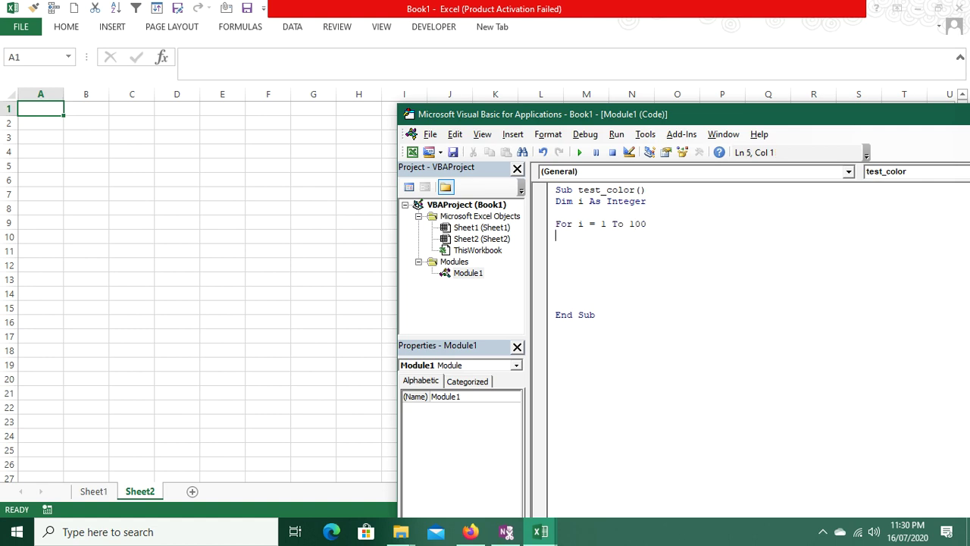
key(Down)
key(Down)
text(ne)
text(xt)
key(Up)
key(Up)
key(Up)
key(Up)
Step: Write the loop body line Range("A" & i) = i
text(ran)
text(ge)
key(Return)
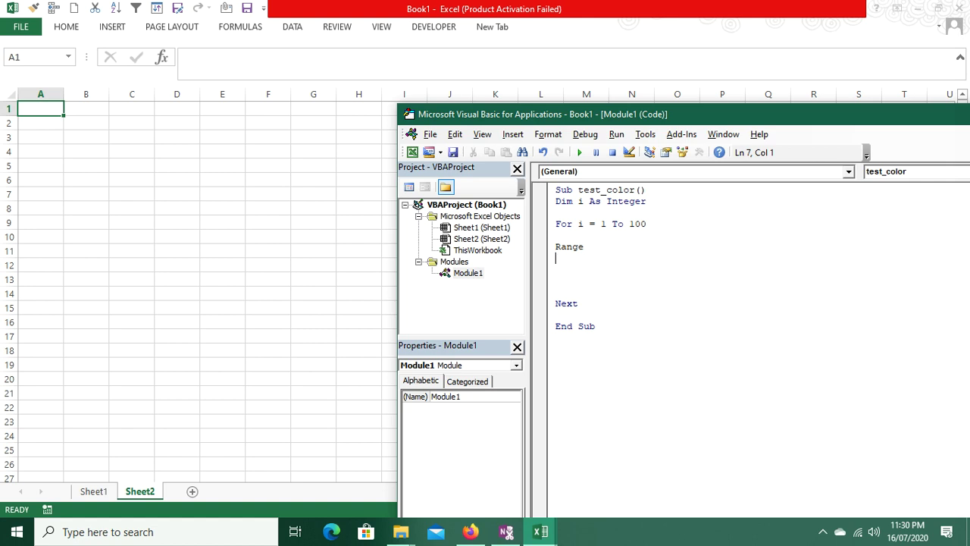
key(BackSpace)
key(Return)
text(()
key(BackSpace)
text(("A)
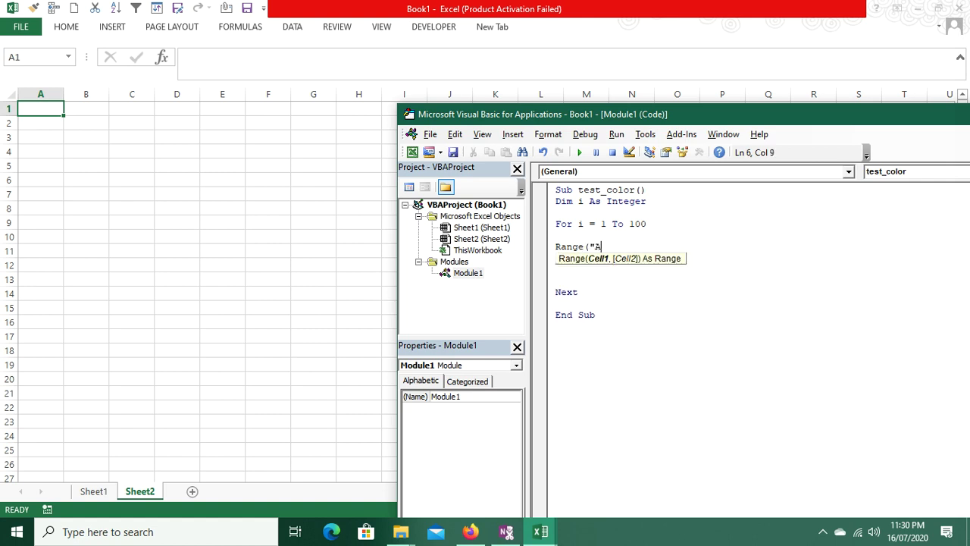
text(")
text( & i))
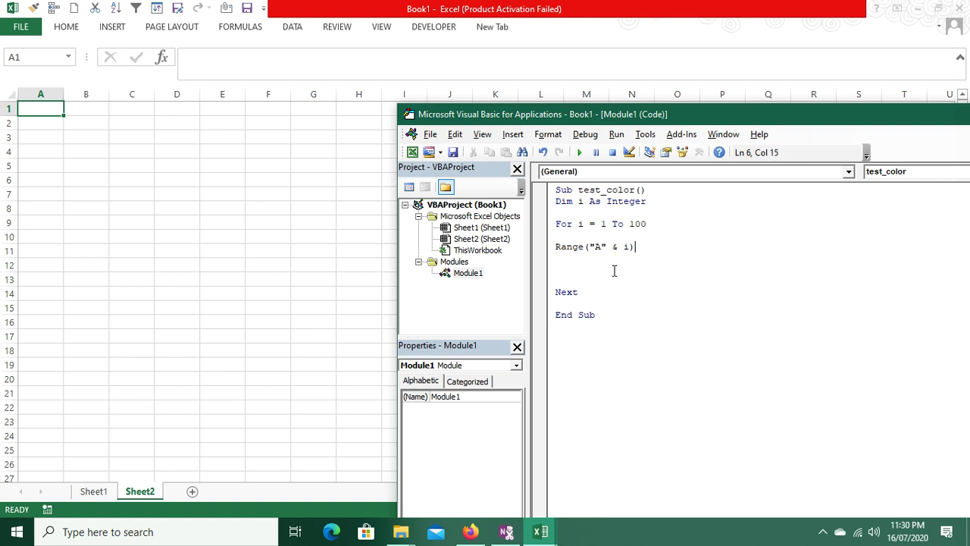
text(.)
key(BackSpace)
text(= i)
key(Return)
Step: Fix the closing bracket on the Range line and remove the stray blank line above it
drag(555, 247, 629, 246)
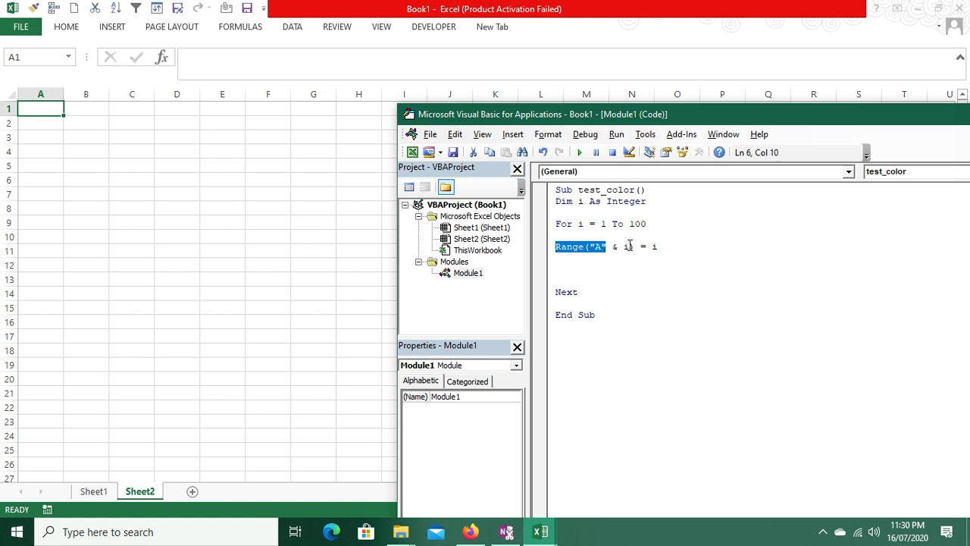
click(632, 246)
text())
click(628, 293)
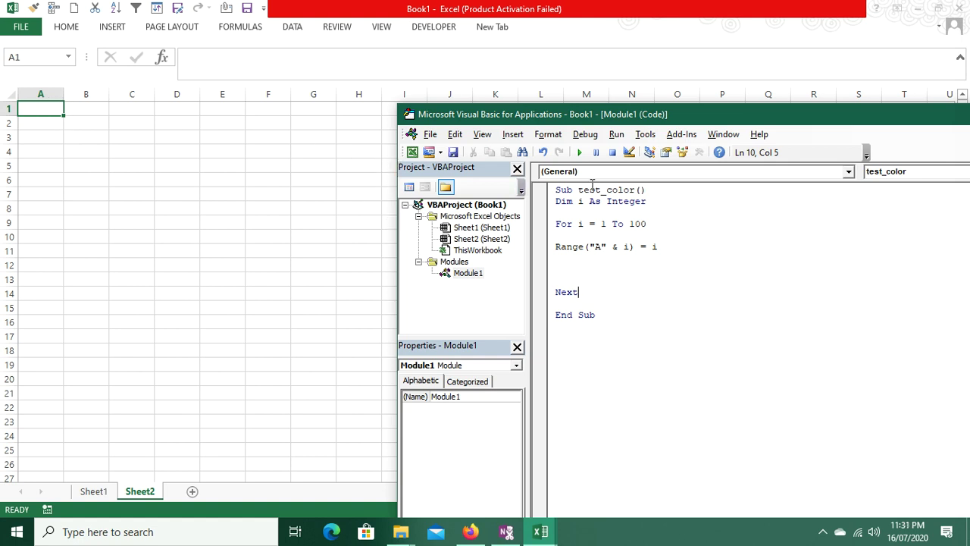
click(557, 247)
key(BackSpace)
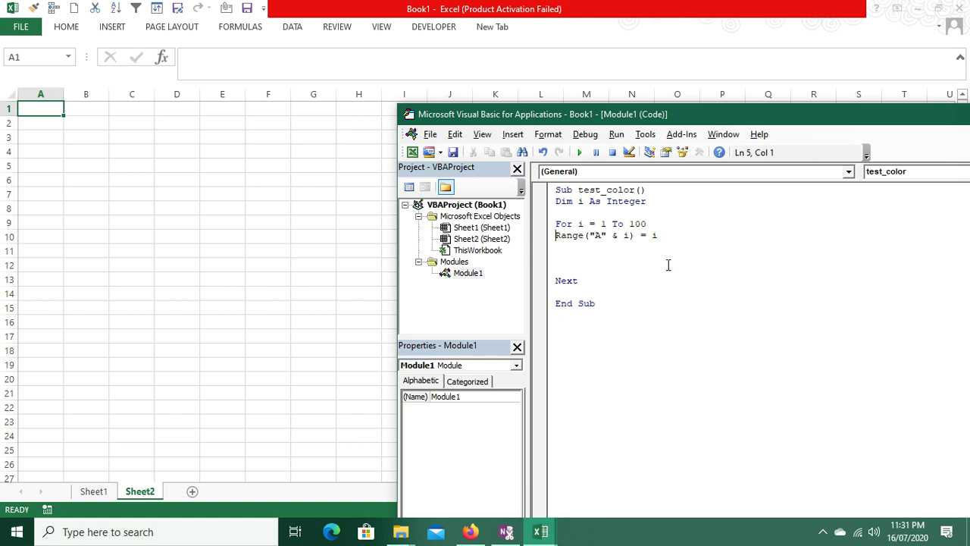
Step: Step through test_color with F8 until A1 and A2 hold 1 and 2, then run it to completion
key(F8)
key(F8)
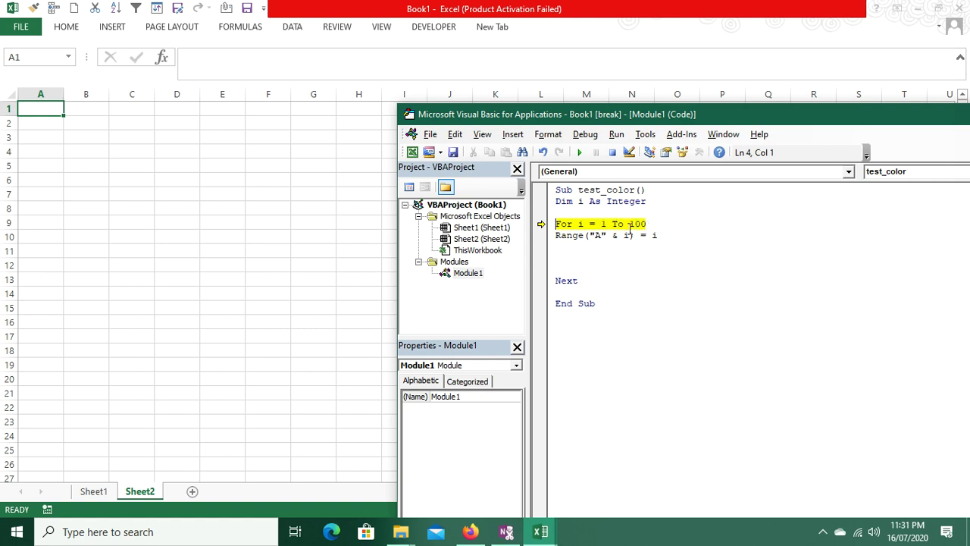
drag(628, 223, 662, 221)
drag(559, 305, 601, 307)
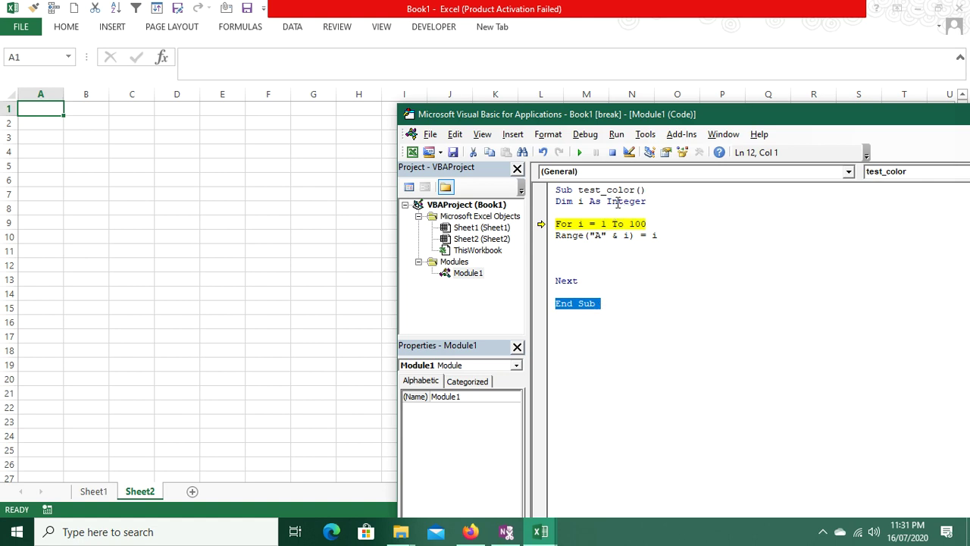
key(F8)
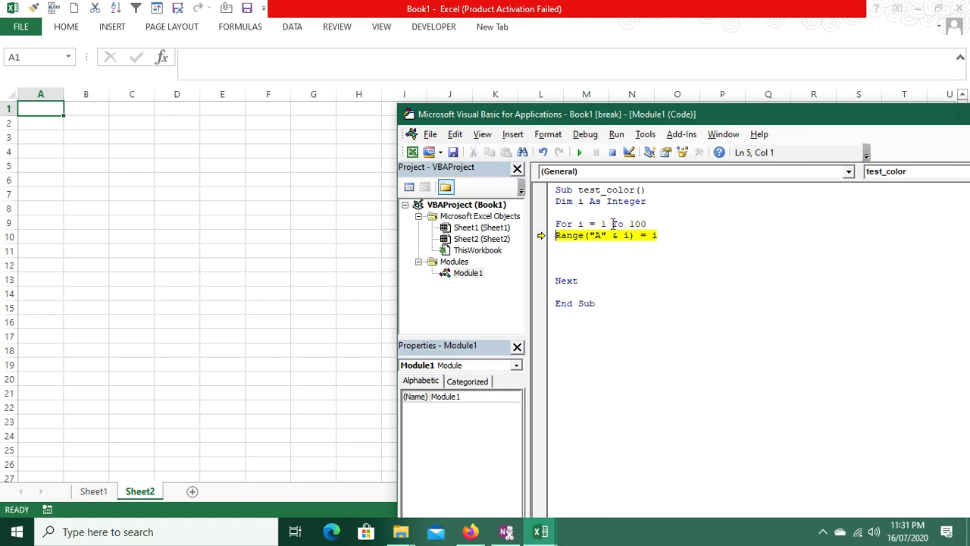
mouse_move(582, 223)
mouse_move(655, 231)
key(F8)
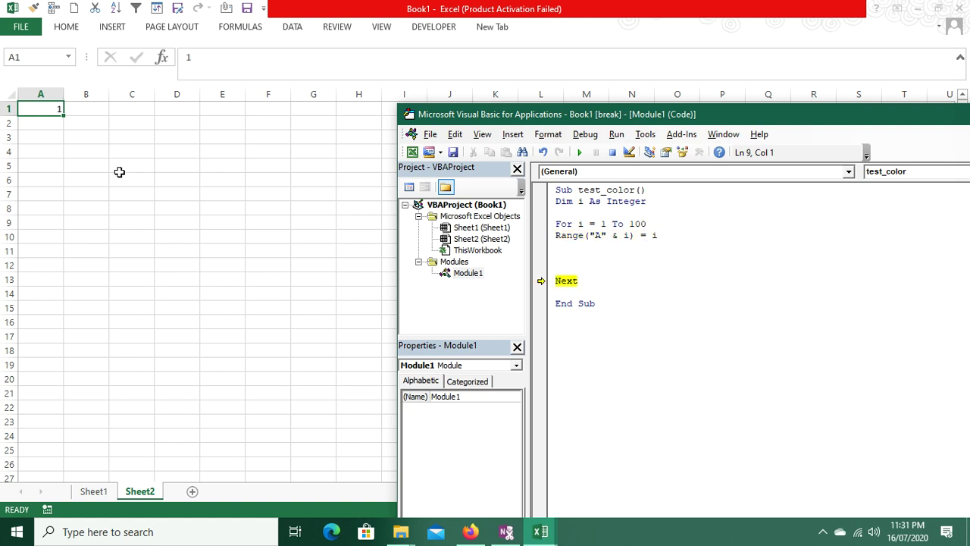
key(F8)
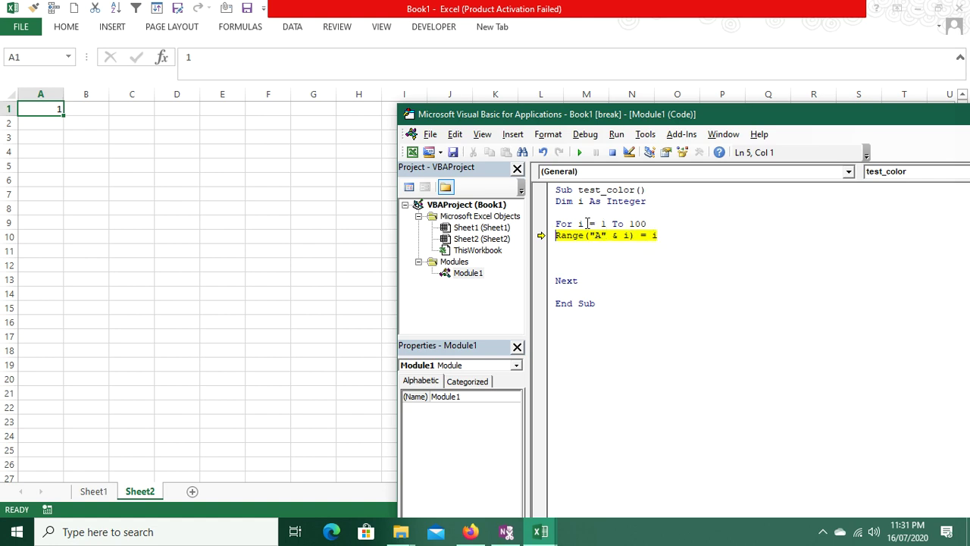
key(F8)
key(F8)
click(579, 153)
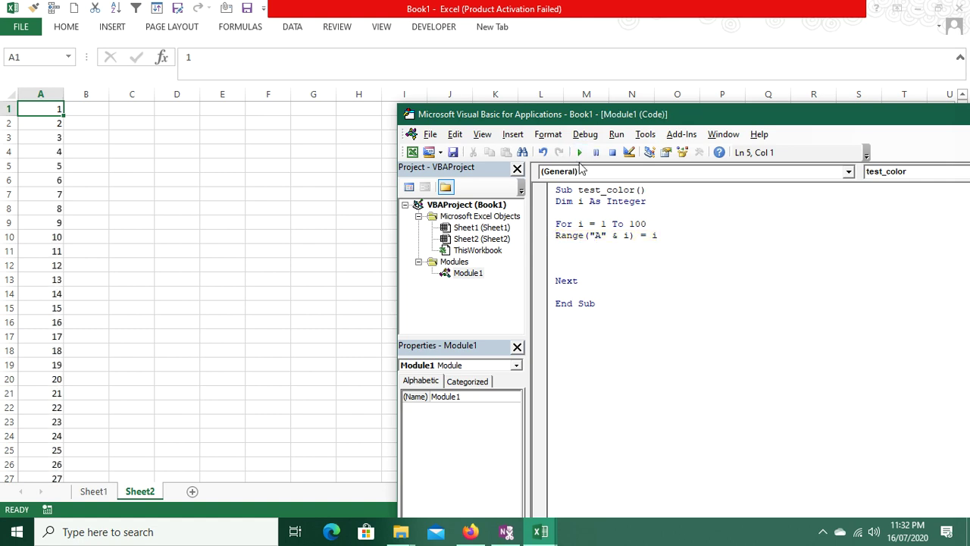
Step: Centre the numbers 1–100 in A1:A100
click(47, 114)
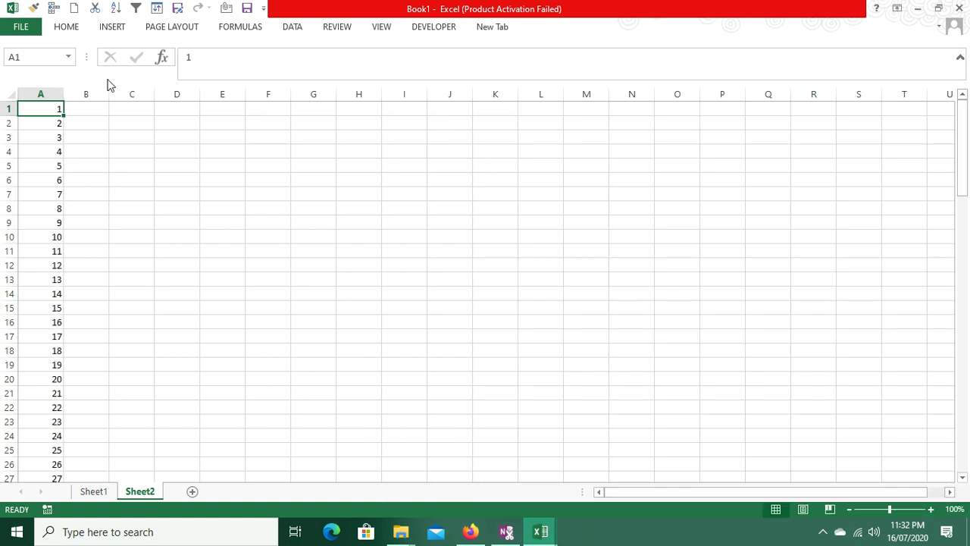
key(ctrl+shift+Down)
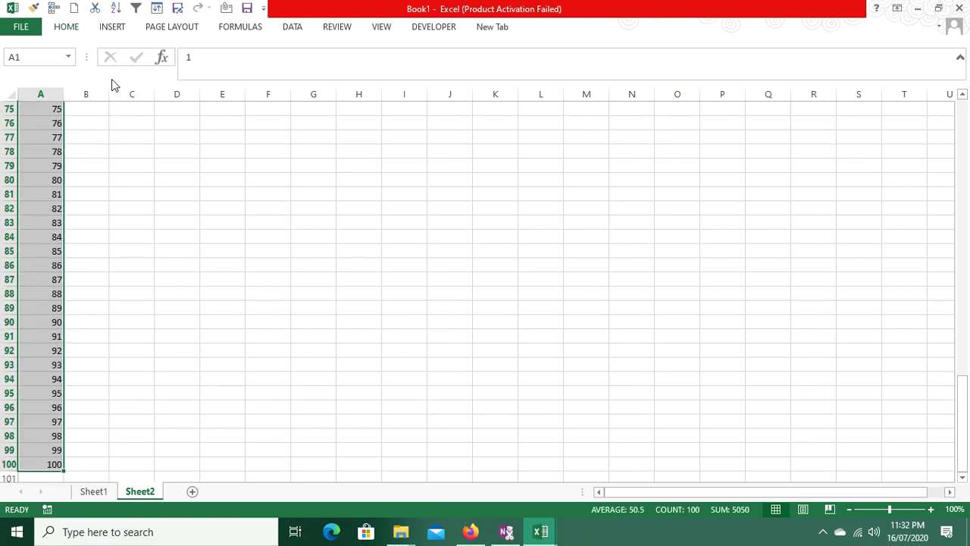
key(ctrl+BackSpace)
key(alt+h)
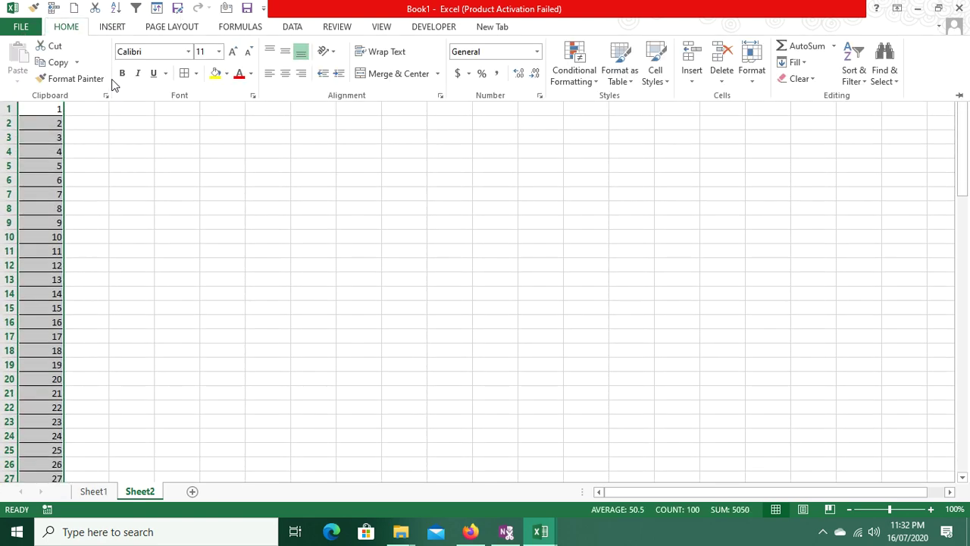
key(a)
key(c)
Step: Apply All Borders to cells B1:B100 beside the numbers
key(ctrl+Home)
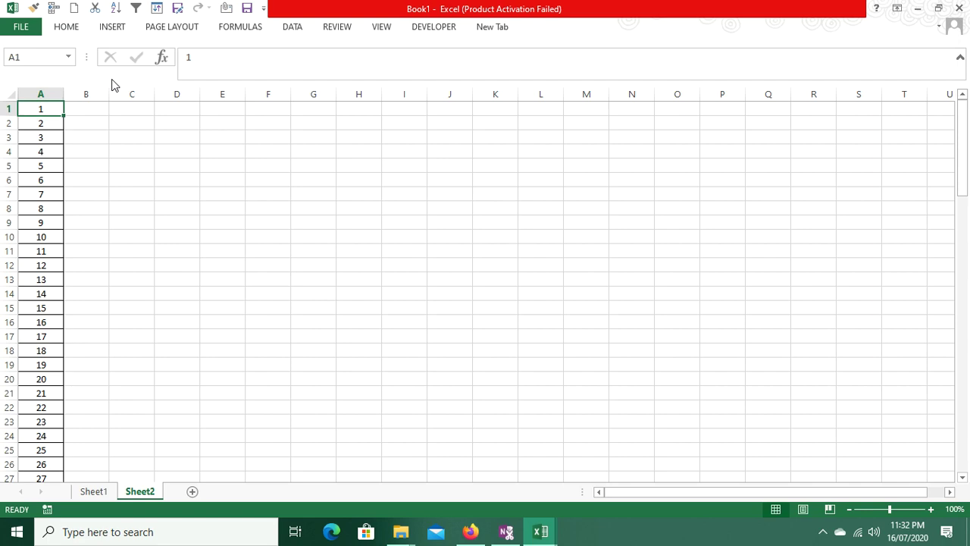
key(ctrl+Down)
key(Right)
key(shift+Up)
key(ctrl+shift+Up)
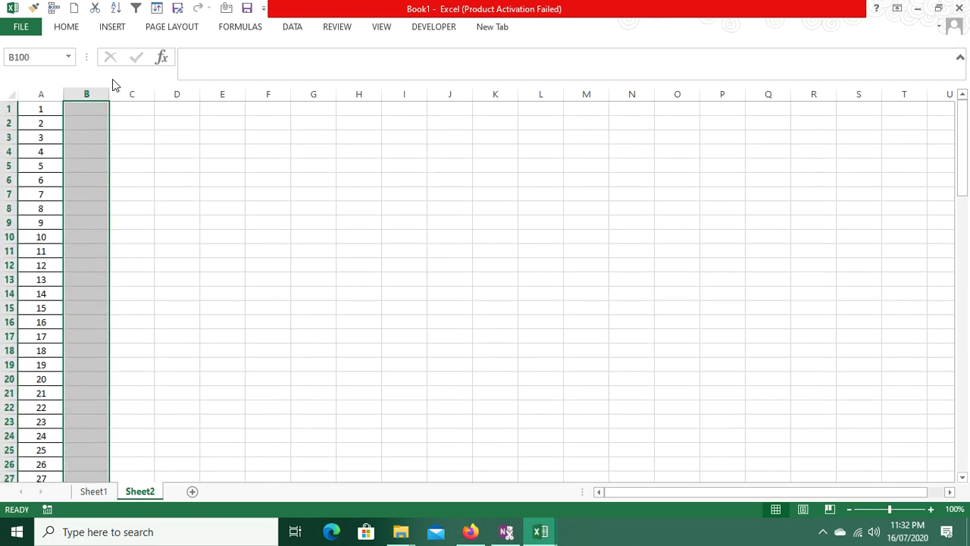
key(alt+h)
key(ctrl+BackSpace)
key(ctrl+Up)
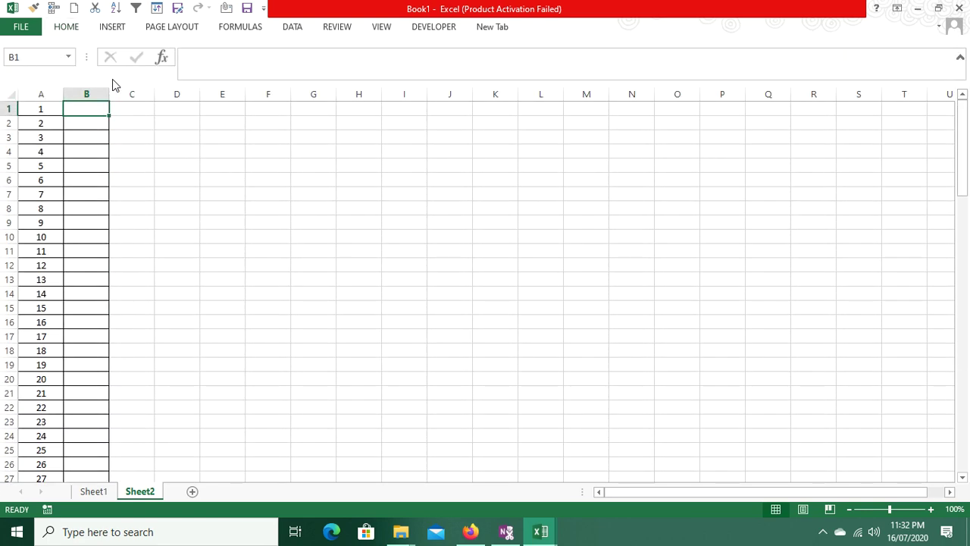
key(alt+F11)
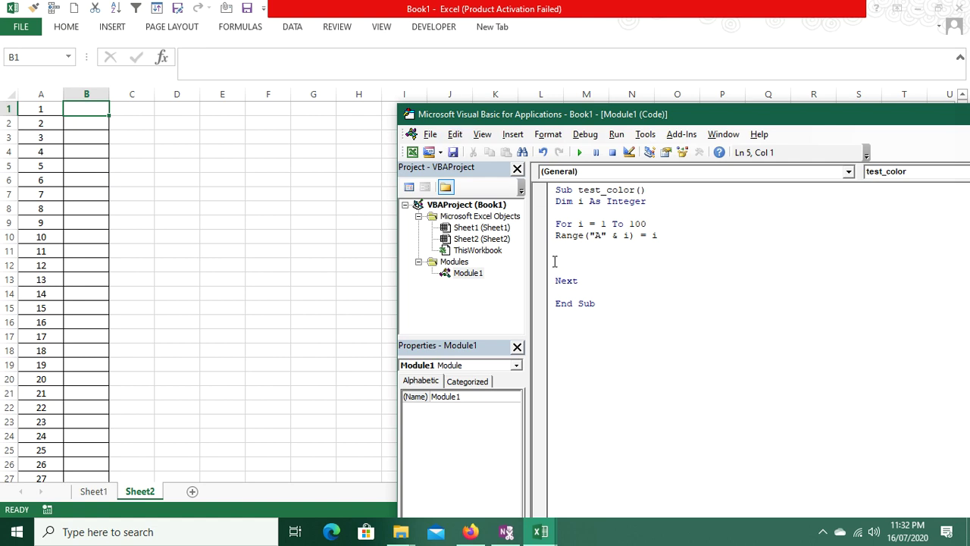
Step: Check the numbers in column A and the empty column B cells on Sheet2
click(50, 107)
click(101, 111)
click(27, 124)
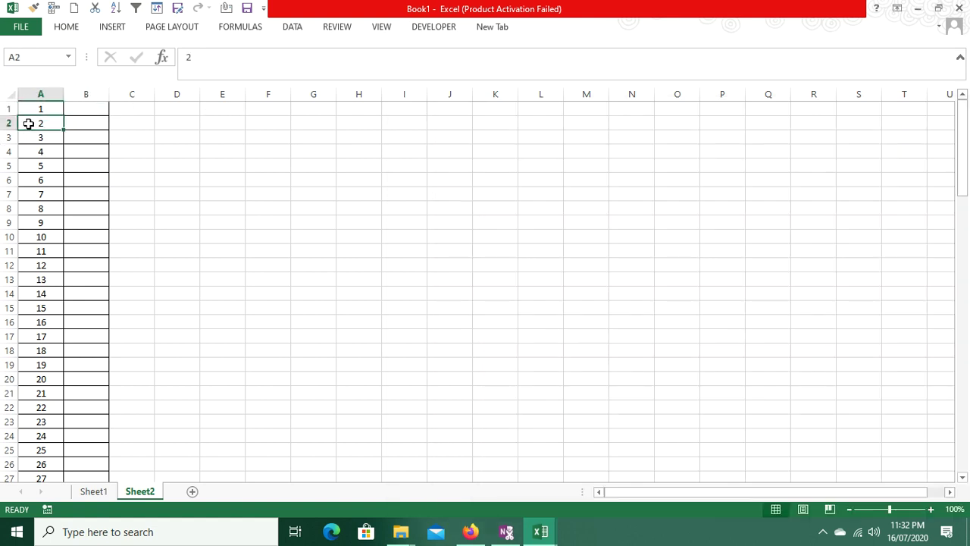
click(39, 95)
click(40, 107)
click(72, 106)
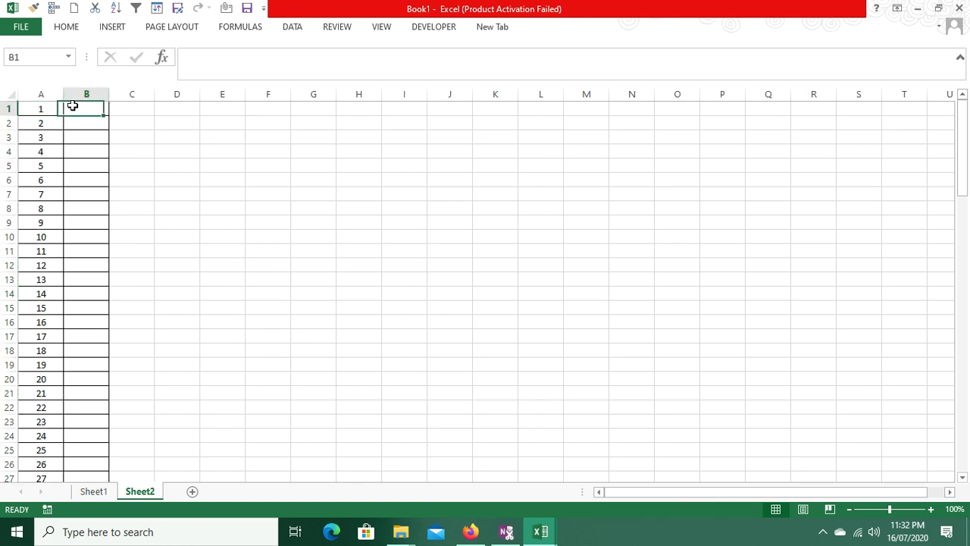
click(41, 121)
click(80, 122)
Step: Try a Range("B" & i) line in the loop, then delete it and the extra blank lines
key(alt+F11)
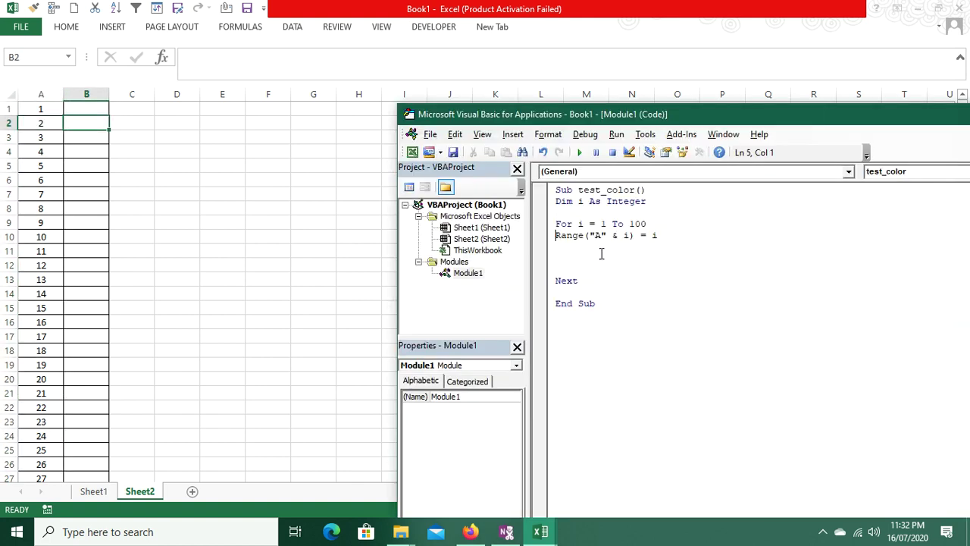
key(Return)
key(Return)
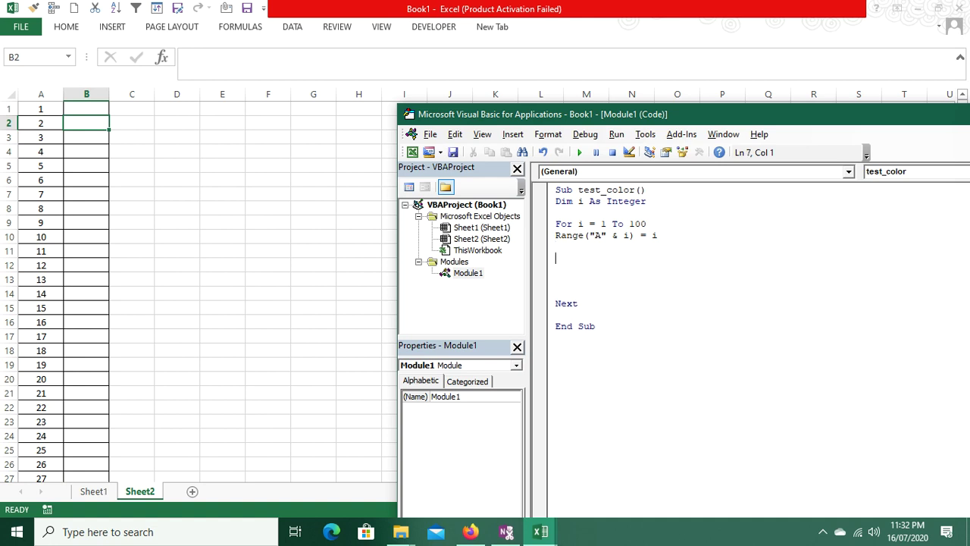
text(range)
click(84, 110)
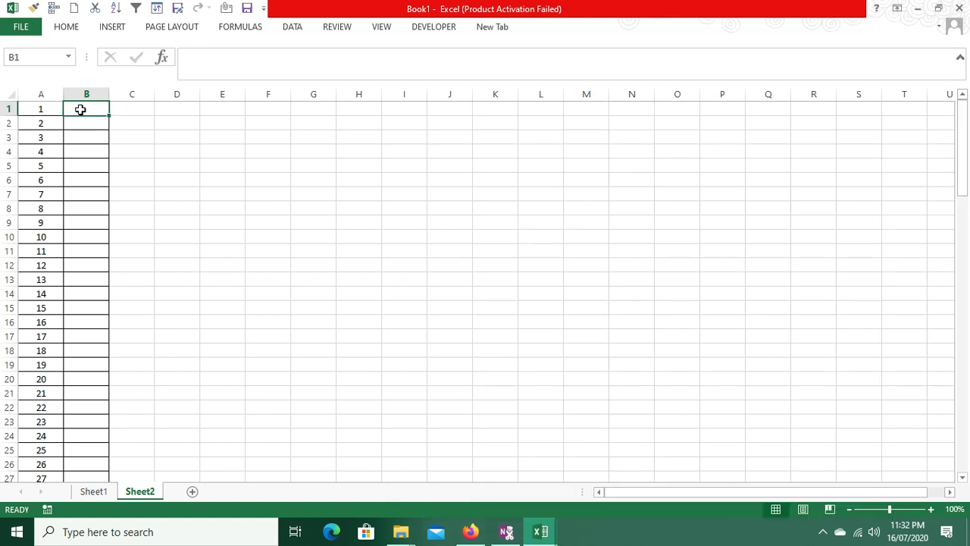
click(43, 109)
key(alt+F11)
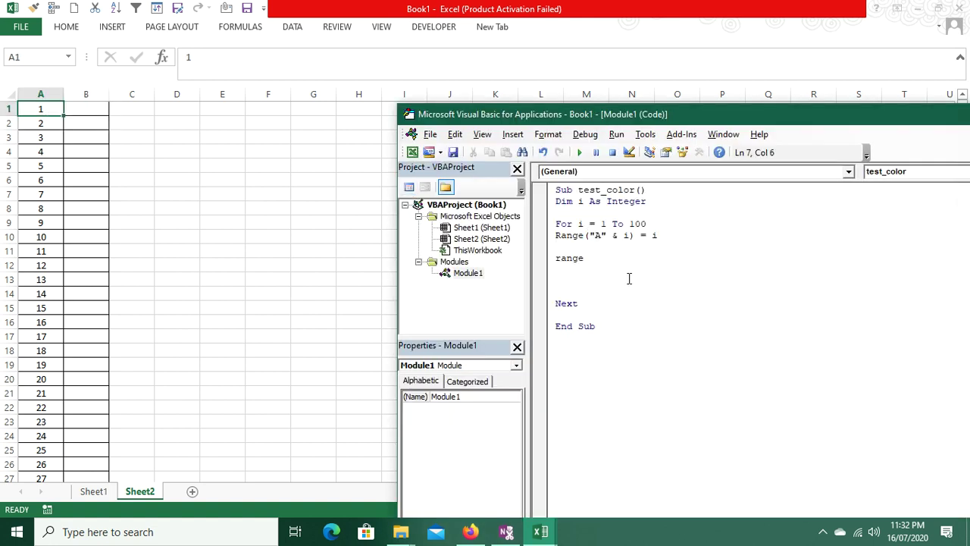
text(("B)
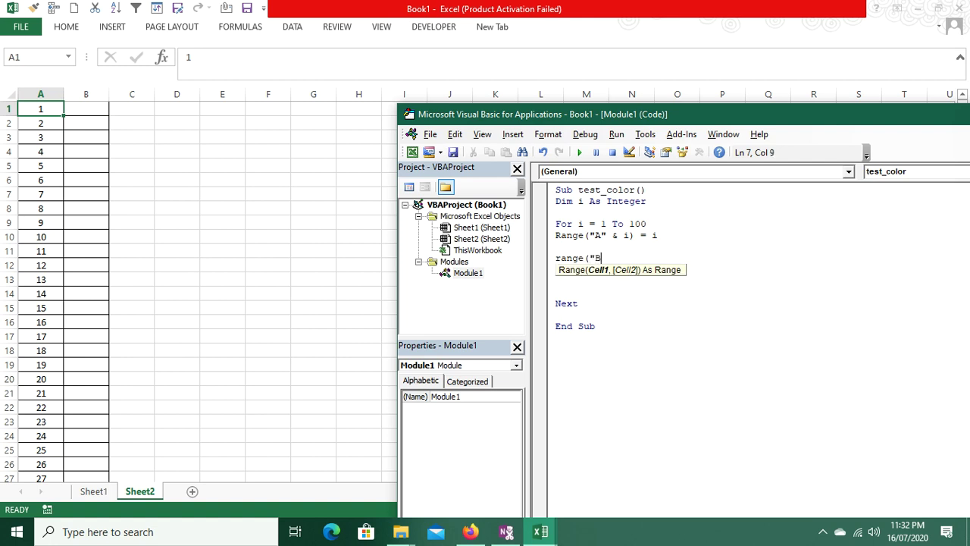
text(" & )
text(i))
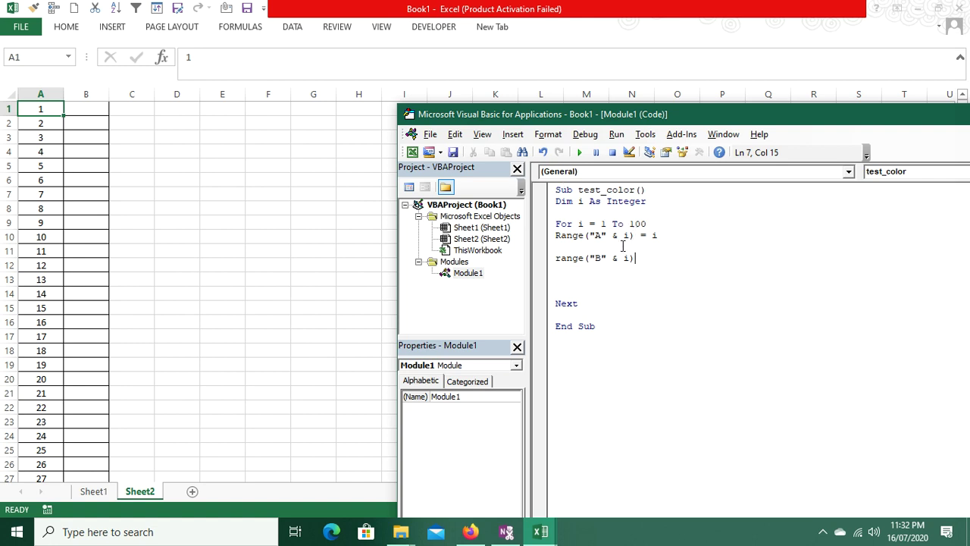
drag(558, 257, 656, 260)
key(Delete)
click(590, 279)
key(BackSpace)
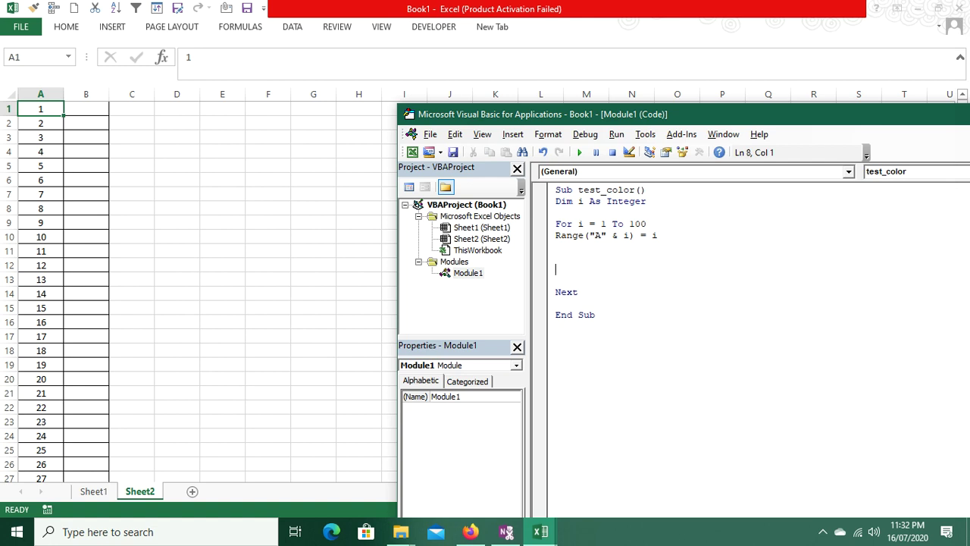
key(BackSpace)
key(BackSpace)
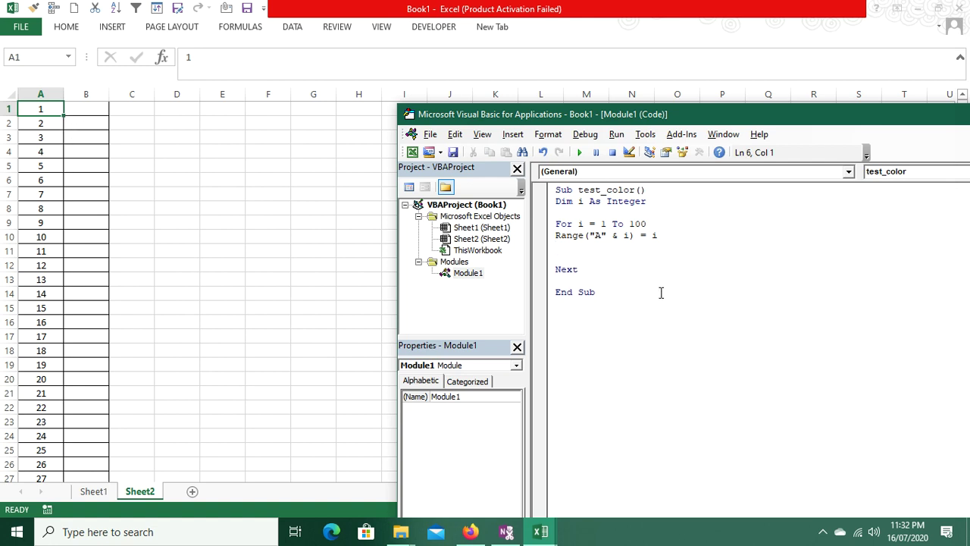
Step: Type range("B" & i) inside the loop, correcting a mistyped * to &
click(52, 106)
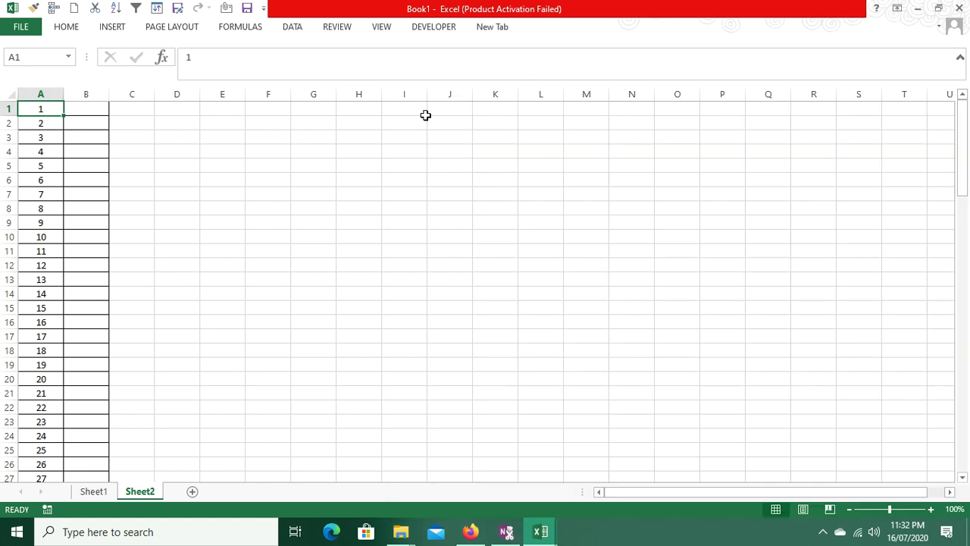
key(alt+F11)
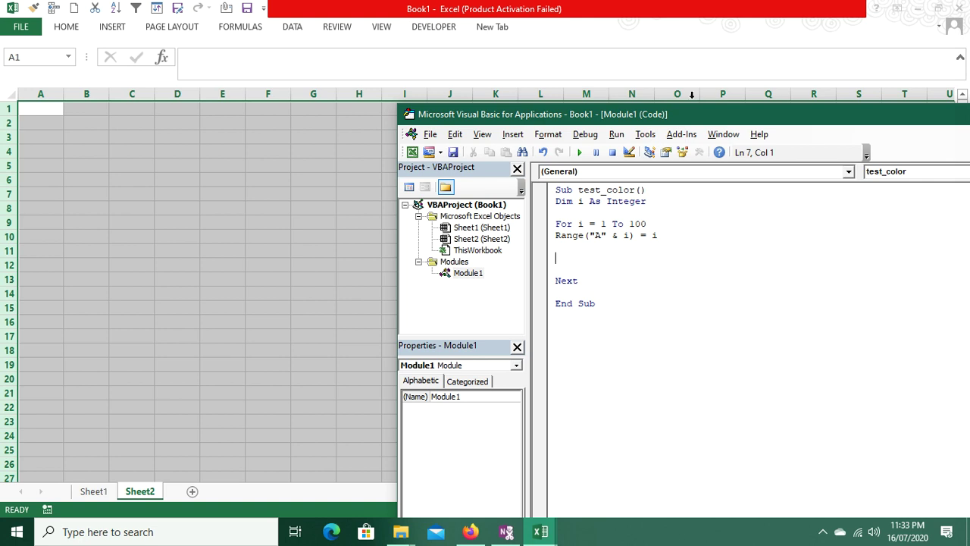
text(range)
text(("B)
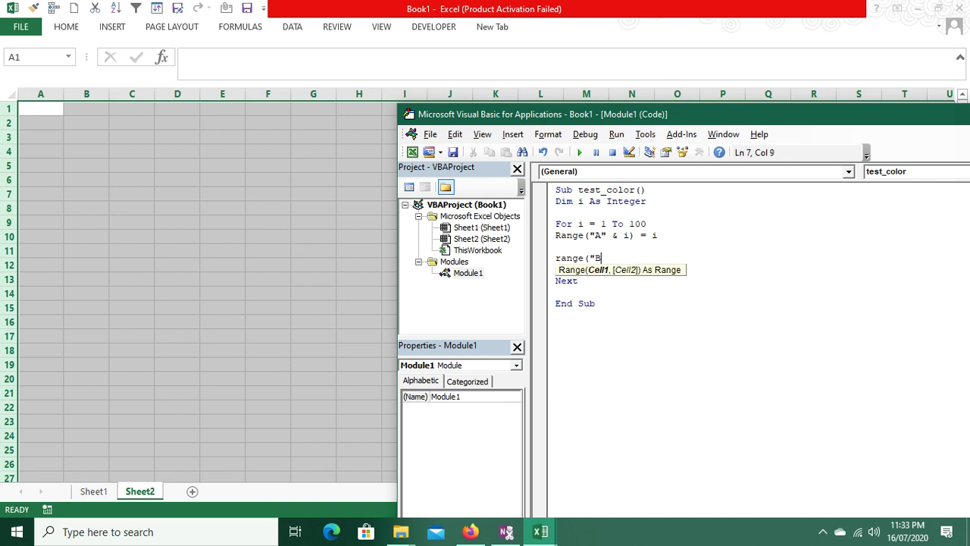
text(" *)
key(BackSpace)
key(BackSpace)
text(& i)
text())
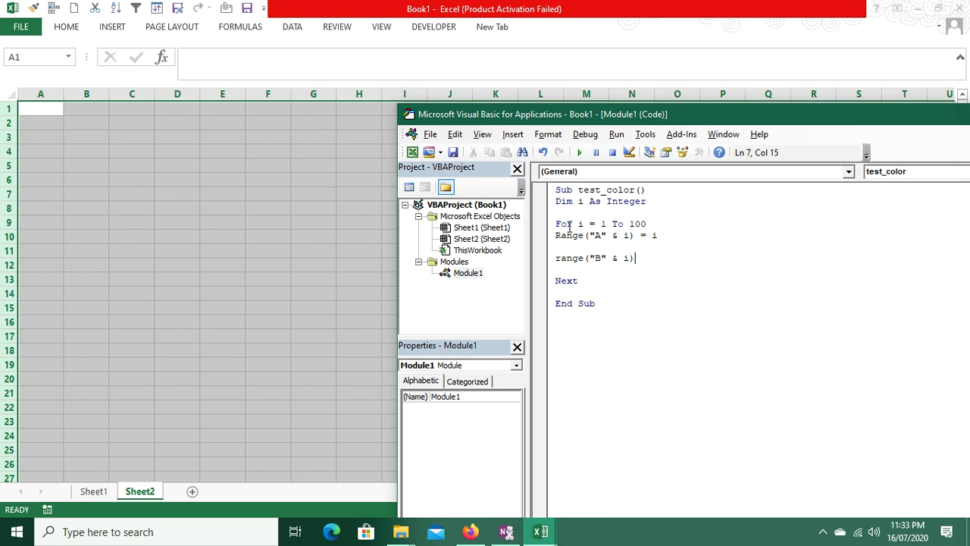
drag(561, 225, 670, 225)
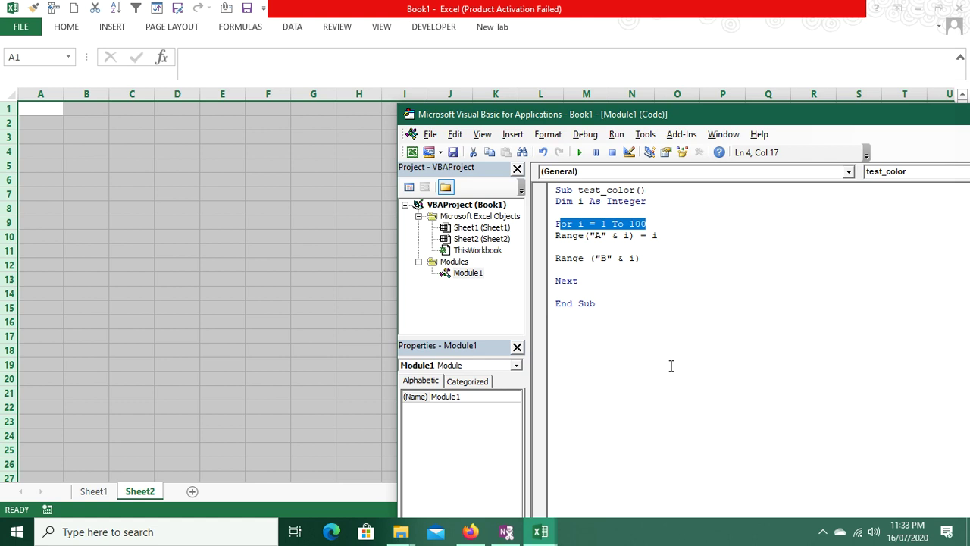
Step: Highlight the For i = 1 To 100 line, Next, and both Range lines to explain the loop
click(556, 222)
drag(556, 222, 673, 223)
drag(557, 281, 589, 281)
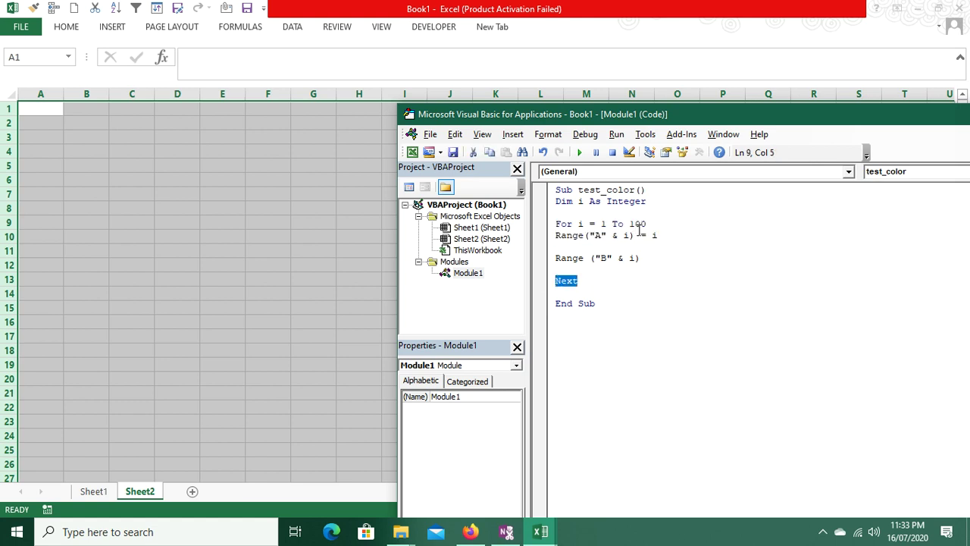
click(558, 235)
drag(556, 235, 674, 257)
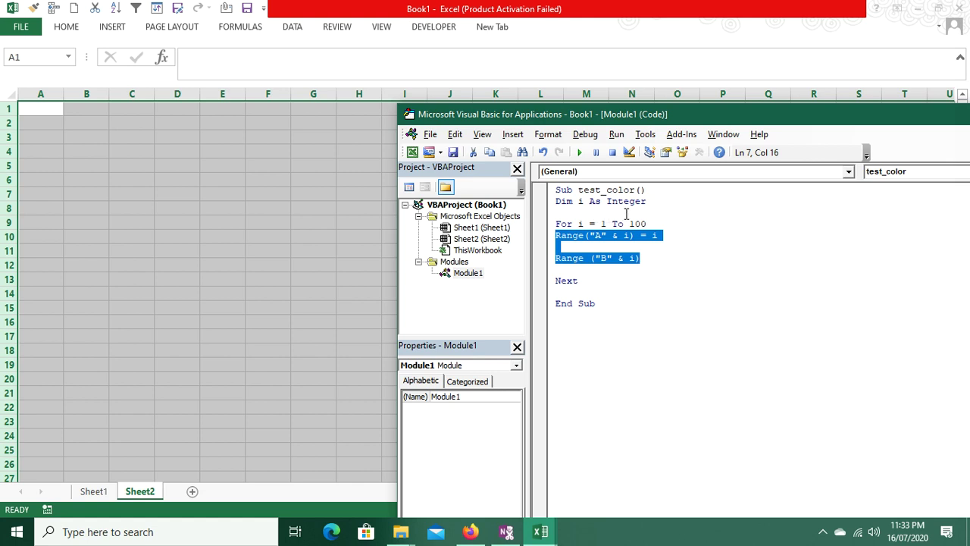
mouse_move(607, 305)
mouse_down()
mouse_move(559, 293)
mouse_move(559, 270)
mouse_up()
Step: Delete the blank line so Range("B" & i) sits directly under the column A line
click(640, 258)
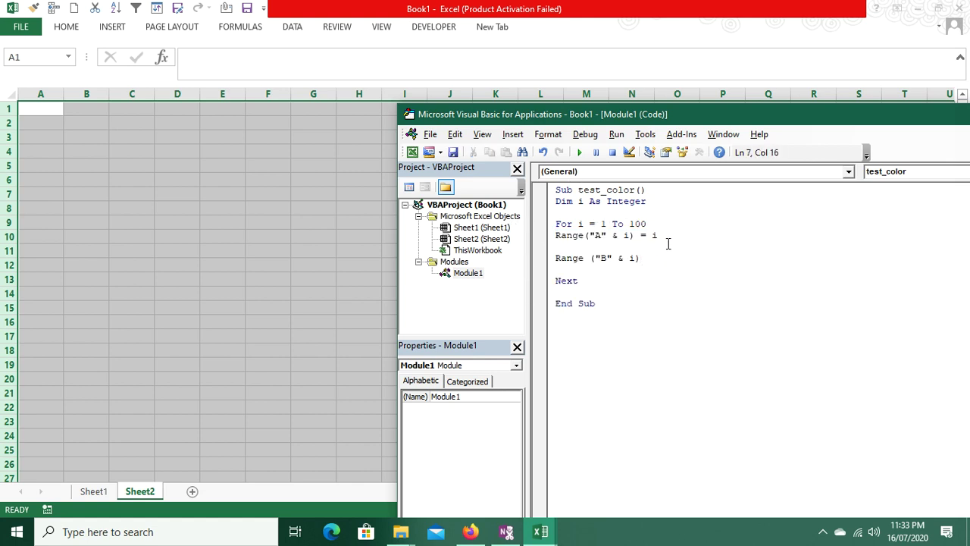
key(Down)
key(BackSpace)
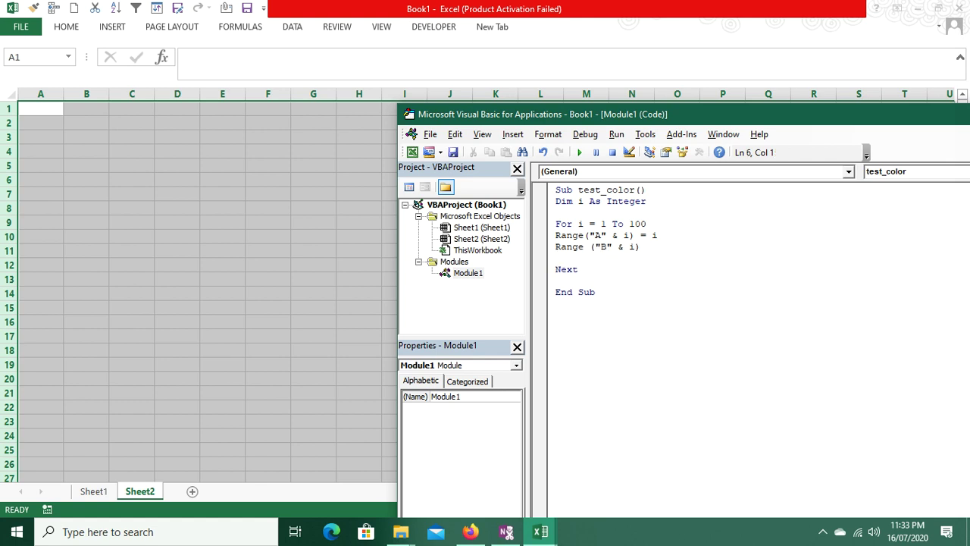
Step: Complete the column B line as Range("B" & i).Interior.ColorIndex = i
click(656, 247)
text(.)
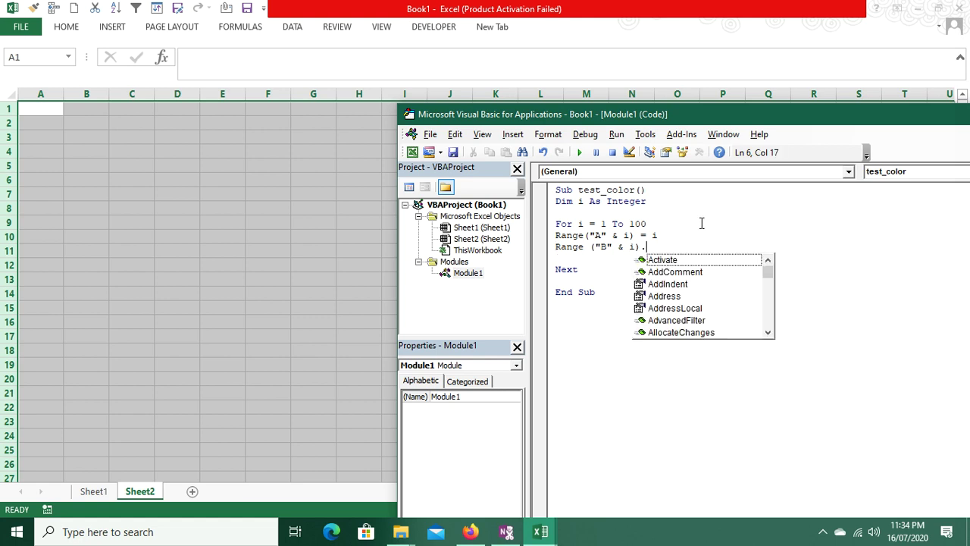
text(col)
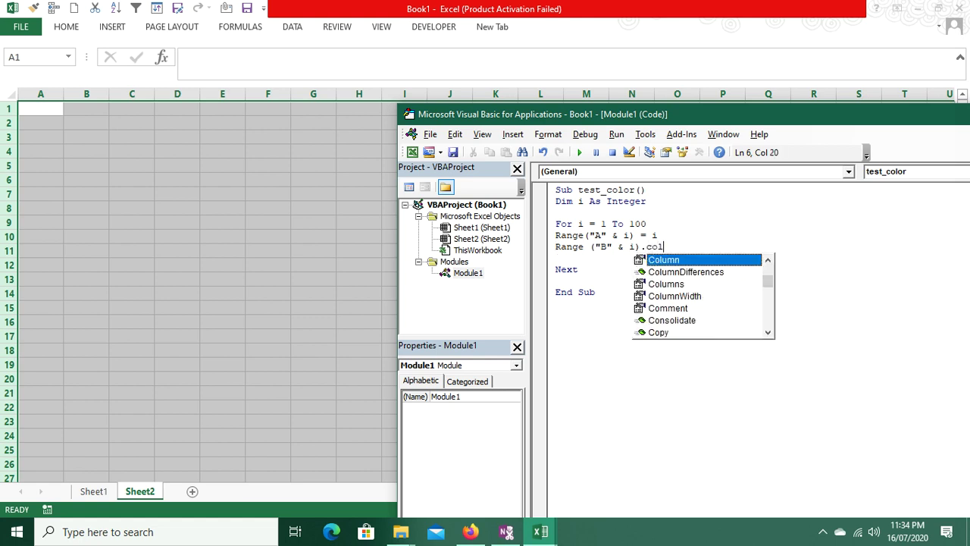
text(or)
key(BackSpace)
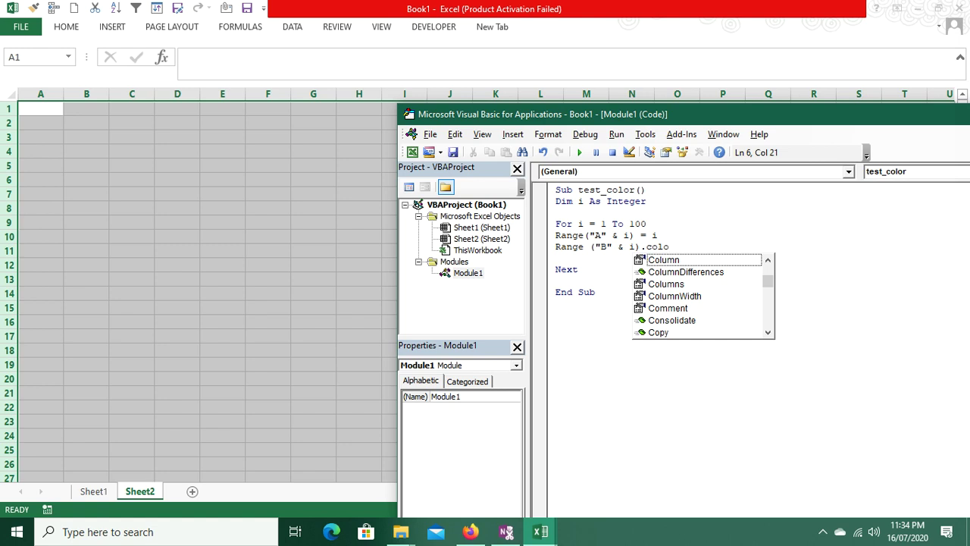
key(BackSpace)
key(BackSpace)
key(BackSpace)
key(BackSpace)
key(BackSpace)
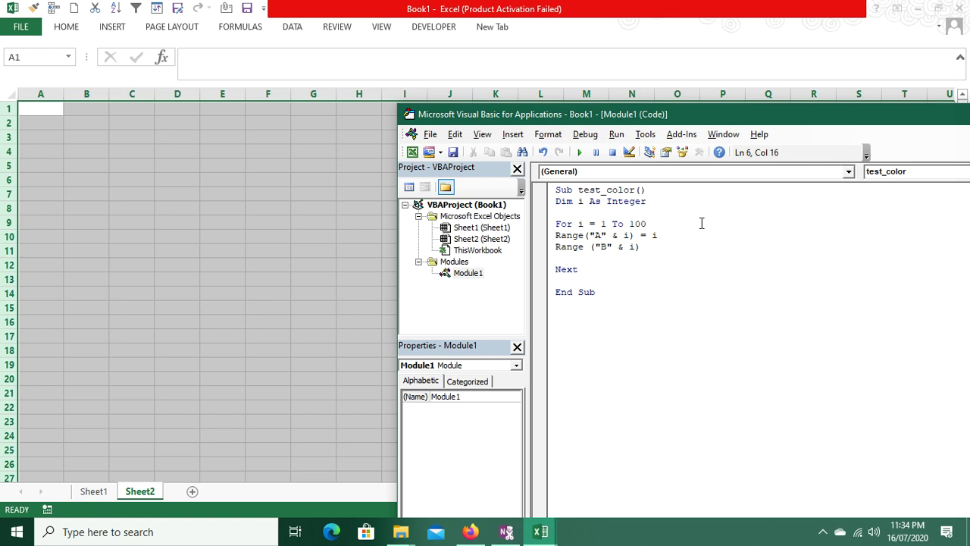
text(.int)
key(Tab)
text(.co)
key(Tab)
key(BackSpace)
key(BackSpace)
key(BackSpace)
key(BackSpace)
key(BackSpace)
text(.Interior.co)
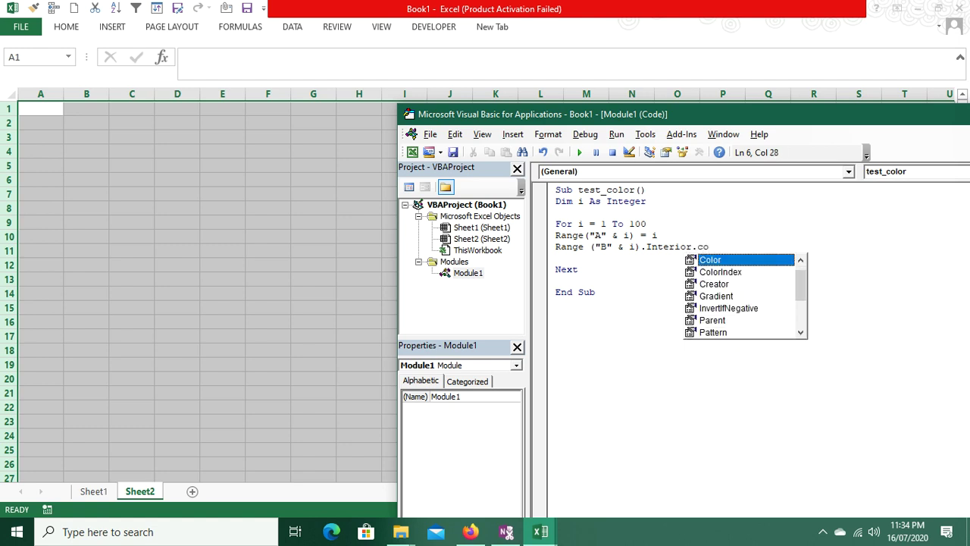
key(Down)
key(Tab)
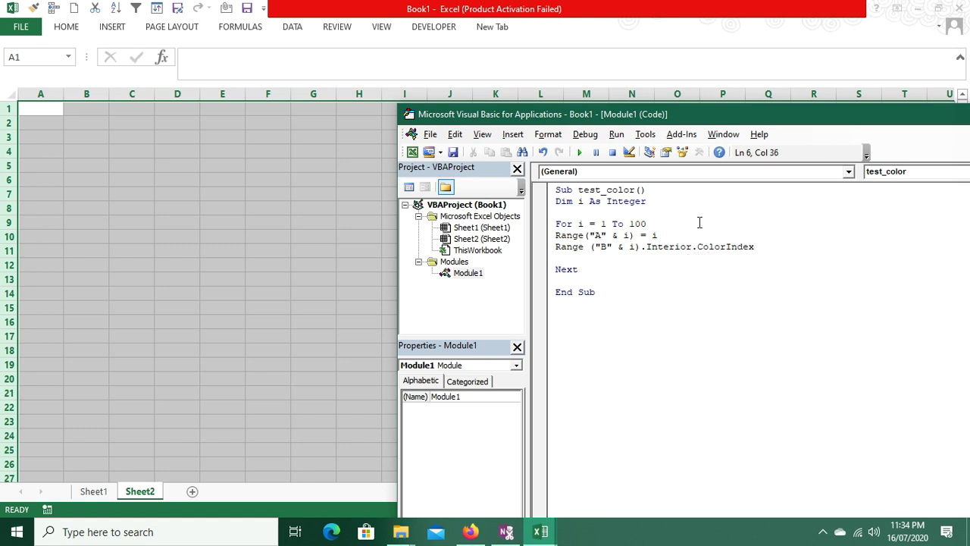
text(= i)
key(Return)
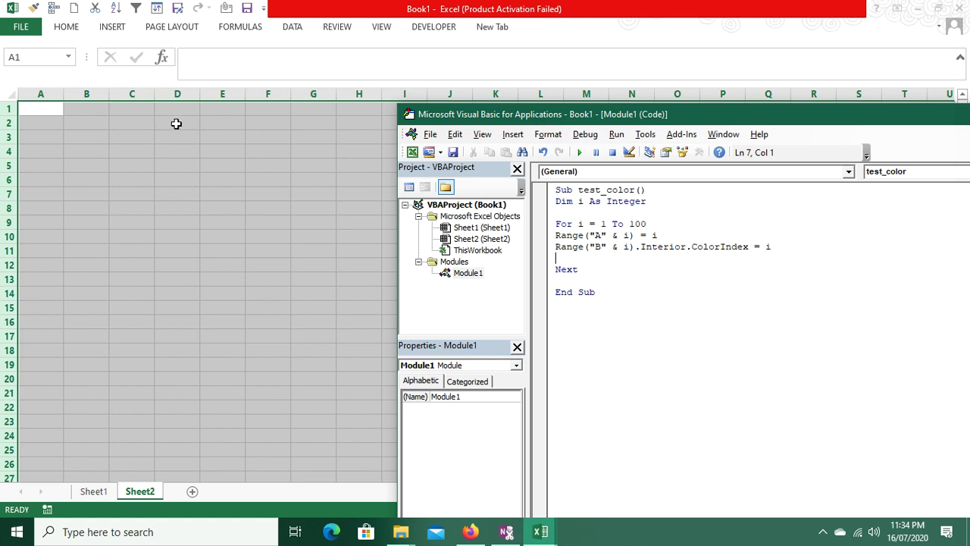
Step: Step through test_color with F8 to colour column B cells, then choose Debug on run-time error 9 at i = 57
key(F8)
key(F8)
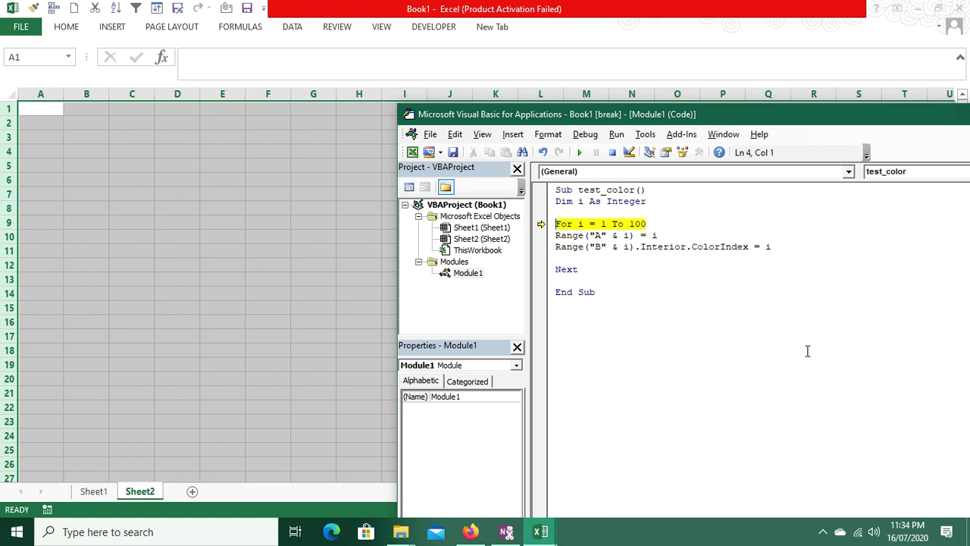
key(F8)
mouse_move(581, 222)
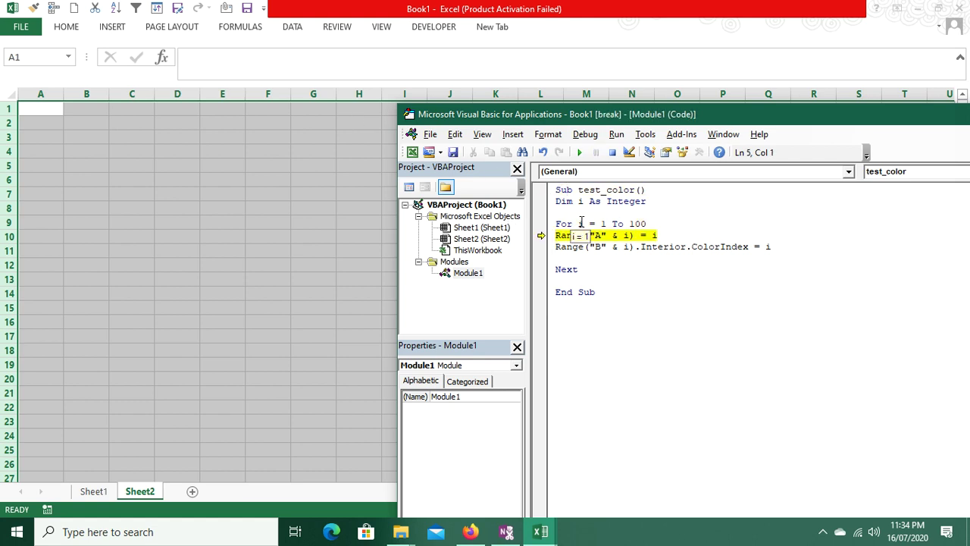
key(F8)
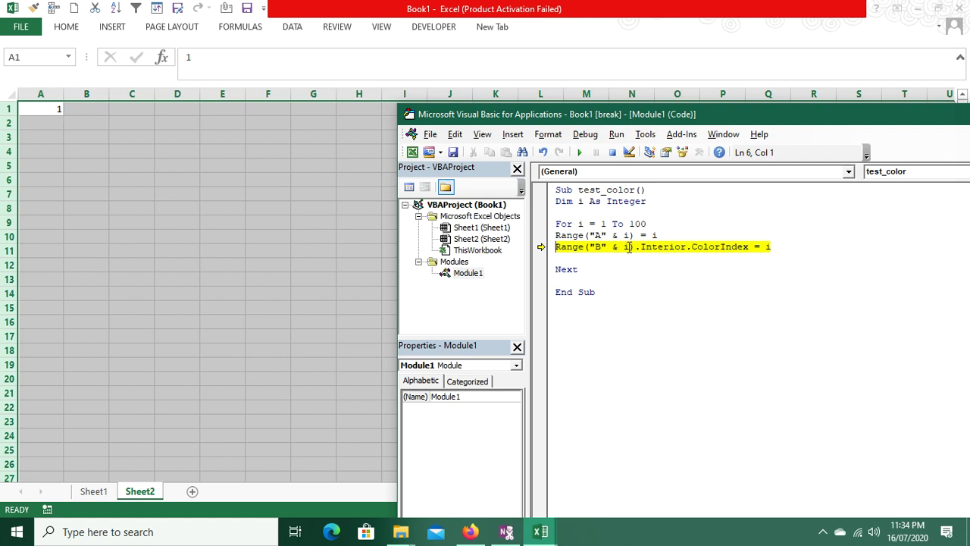
mouse_move(628, 247)
key(F8)
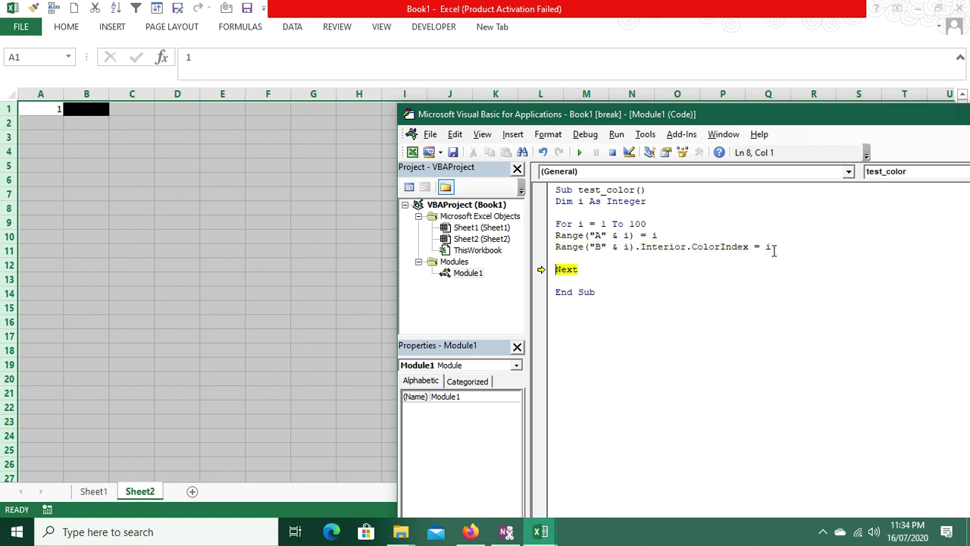
key(F8)
key(F8)
key(F8)
key(F8)
key(F8)
key(F8)
key(F8)
key(F8)
key(F8)
key(F8)
key(F8)
key(F8)
key(F8)
key(F8)
key(F8)
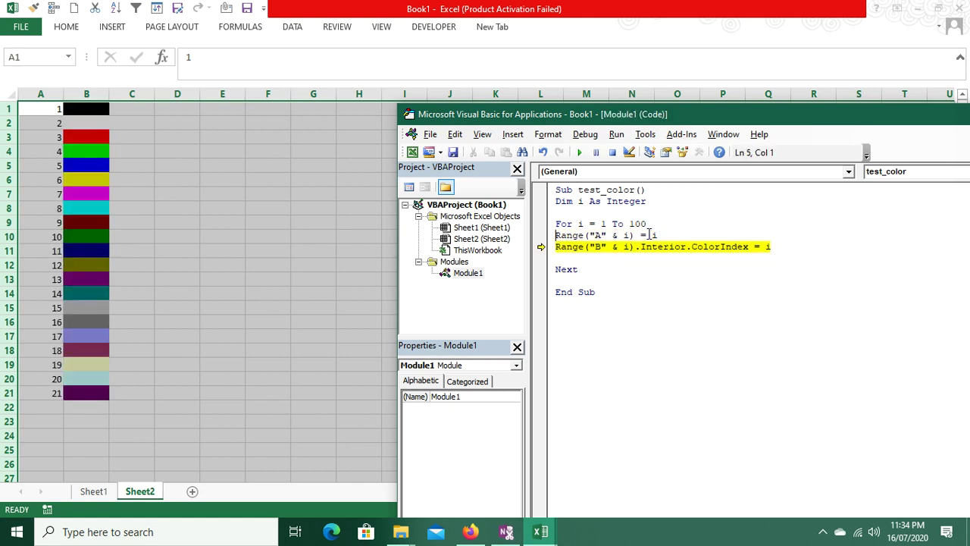
key(F8)
key(F8)
key(F8)
key(F8)
key(F8)
key(F8)
key(F8)
key(F8)
key(F8)
key(F8)
key(F8)
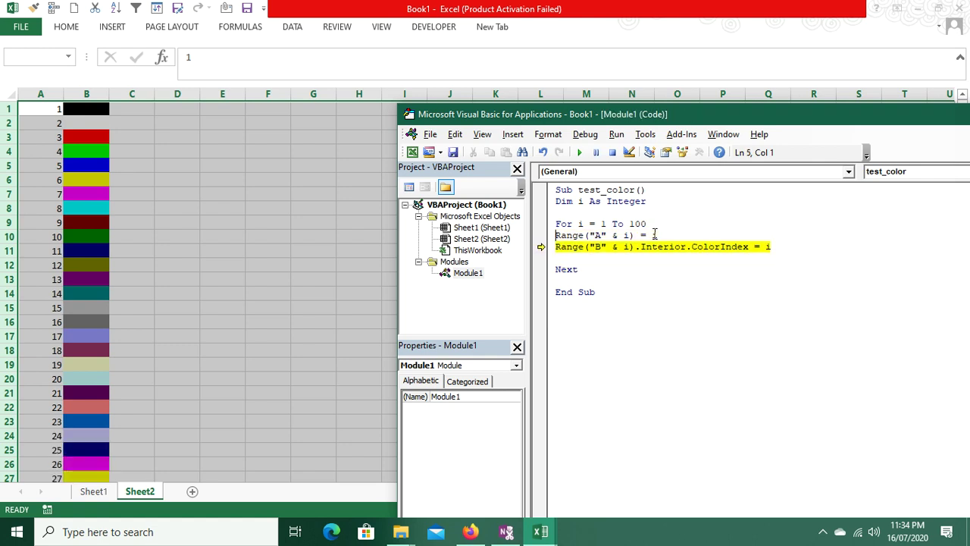
key(F8)
key(F8)
key(F8)
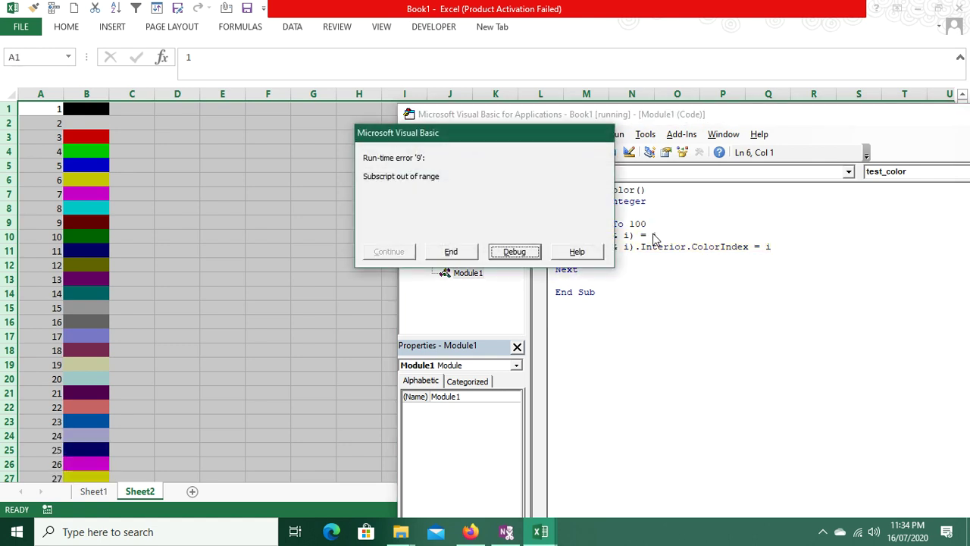
click(535, 256)
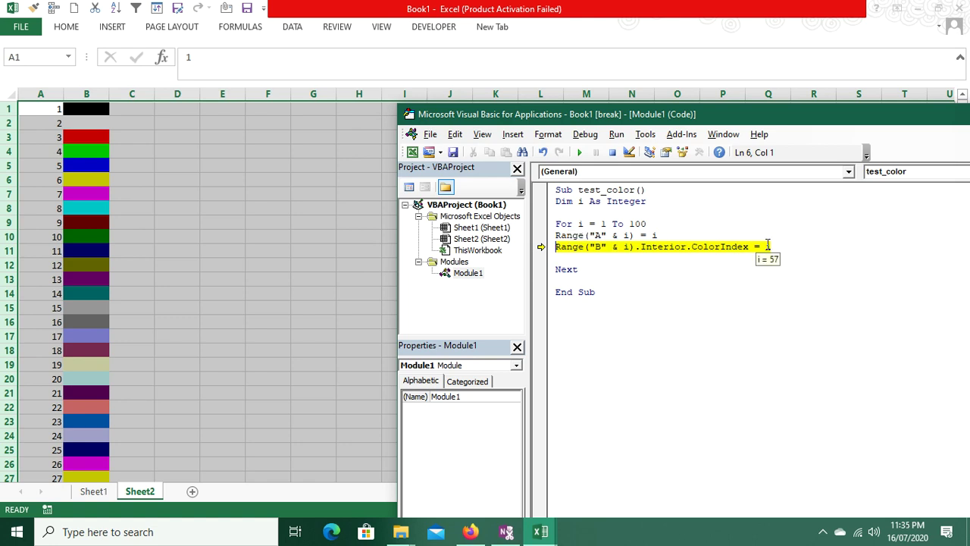
click(204, 309)
scroll(209, 316, down, 20)
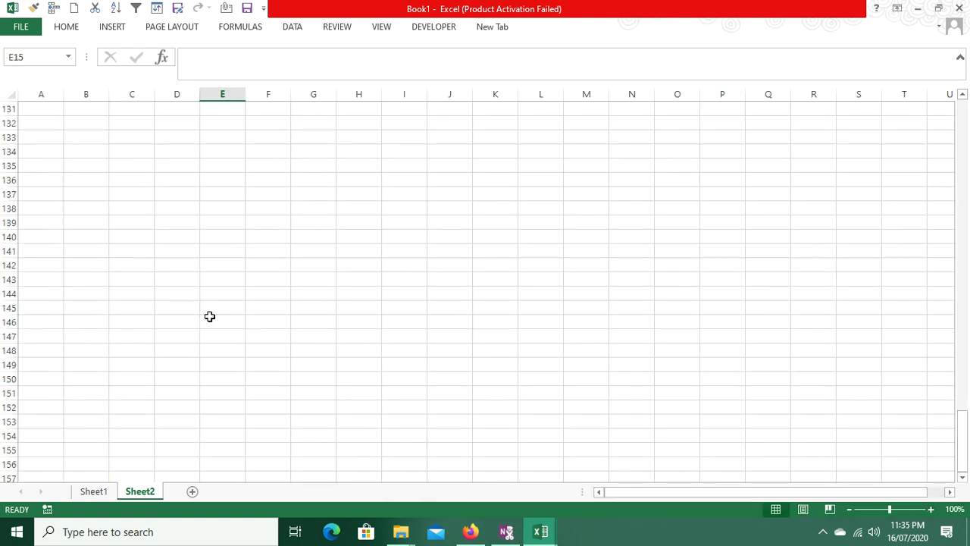
scroll(209, 316, up, 20)
scroll(209, 316, up, 8)
scroll(209, 316, down, 8)
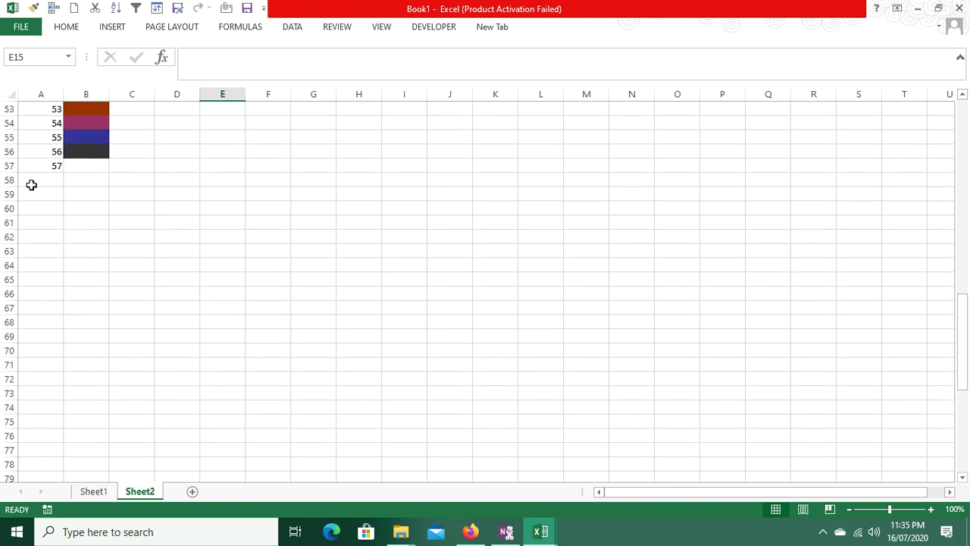
click(7, 166)
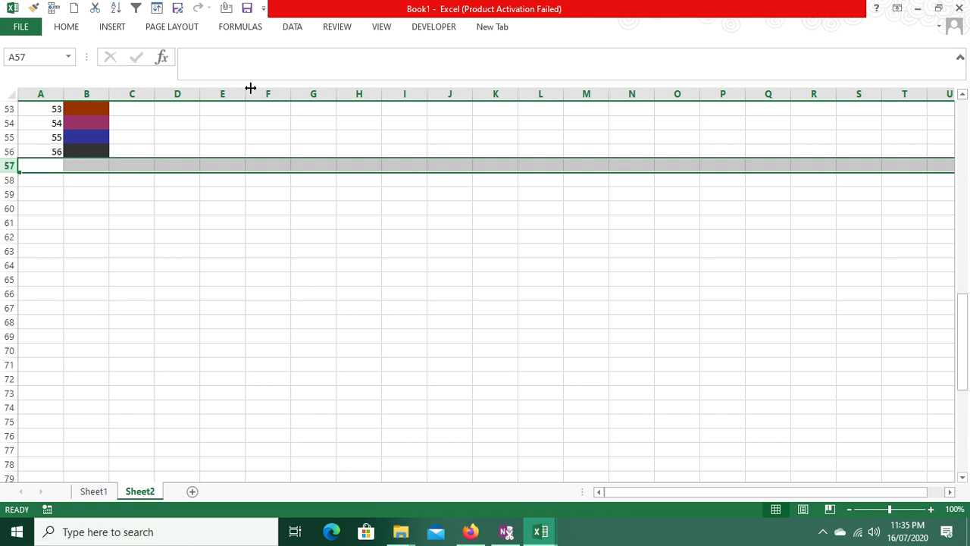
key(Delete)
scroll(186, 198, up, 17)
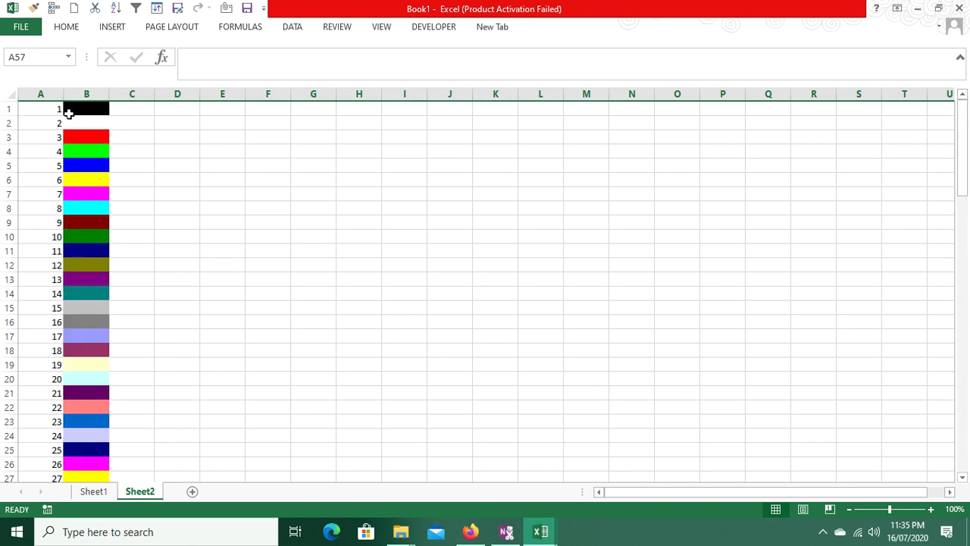
click(58, 110)
key(ctrl+shift+Down)
key(ctrl+shift+Up)
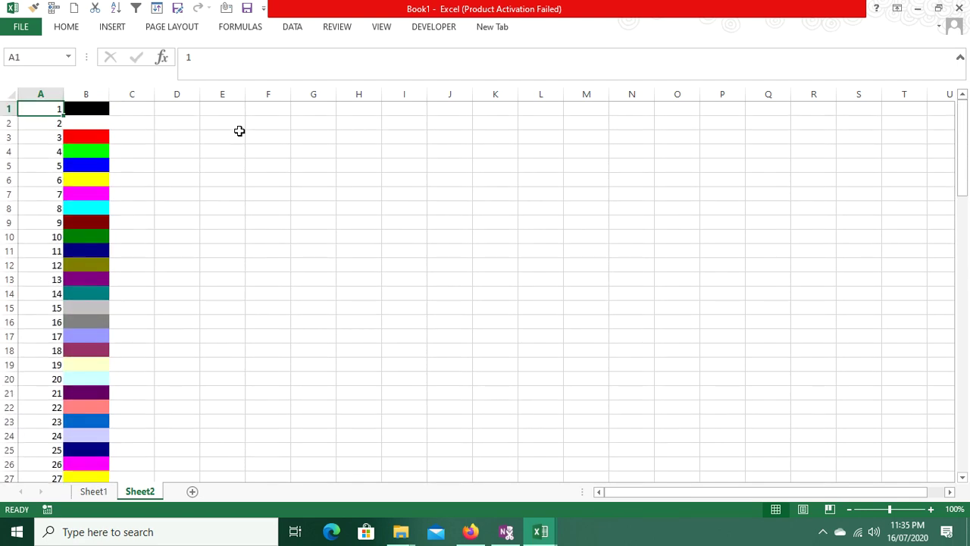
key(ctrl+Right)
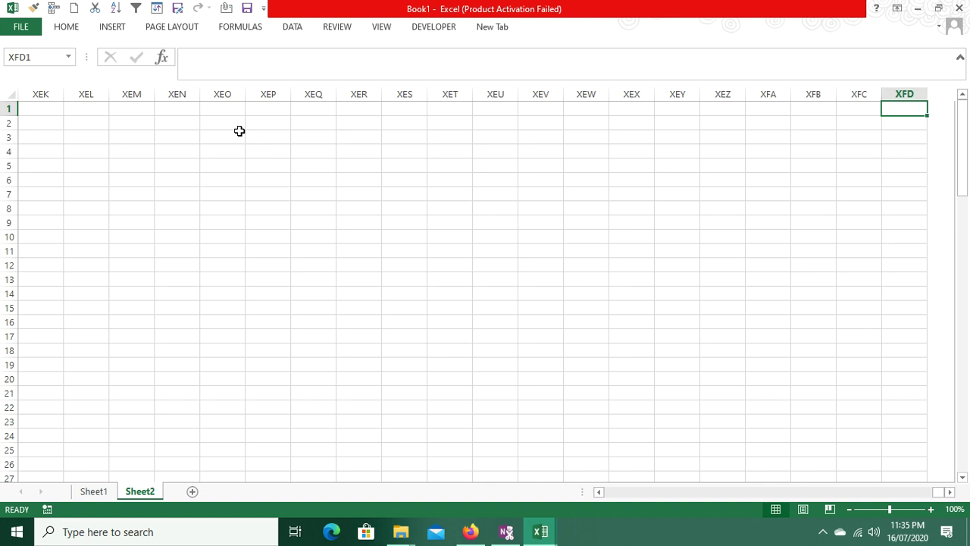
key(ctrl+Home)
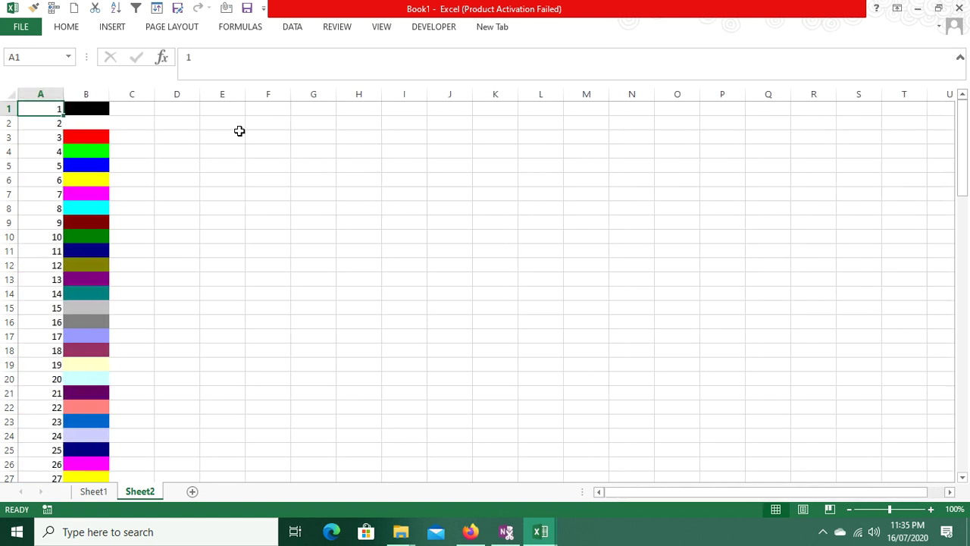
key(ctrl+shift+Down)
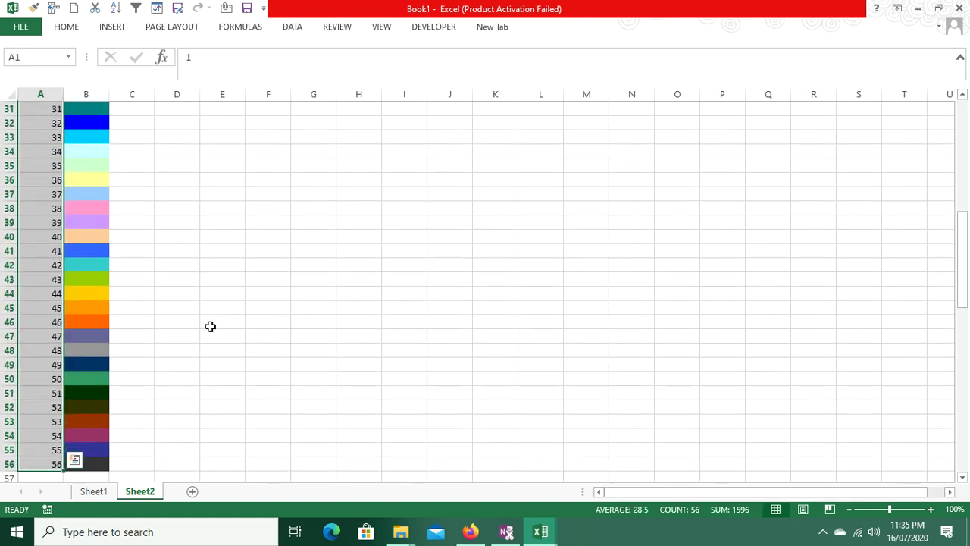
key(ctrl+Home)
key(alt+F11)
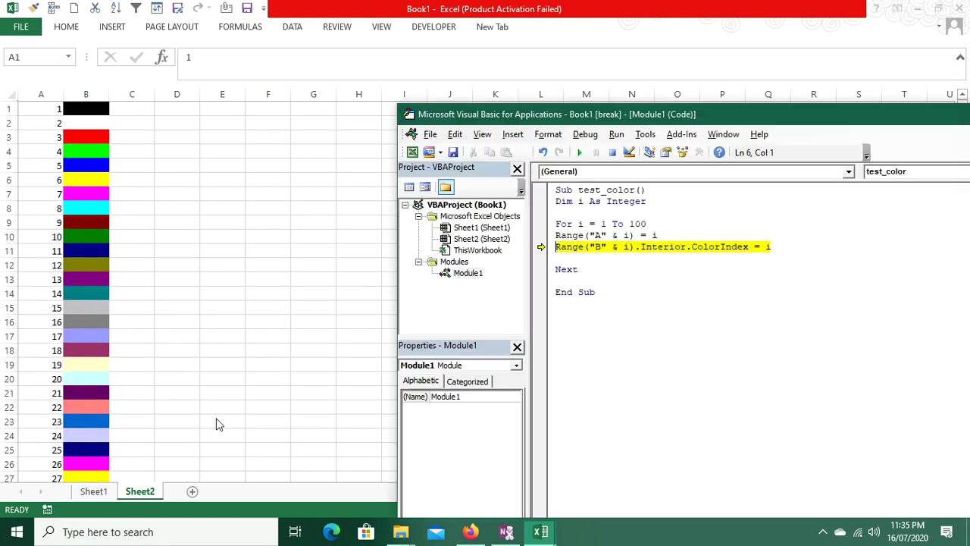
click(612, 151)
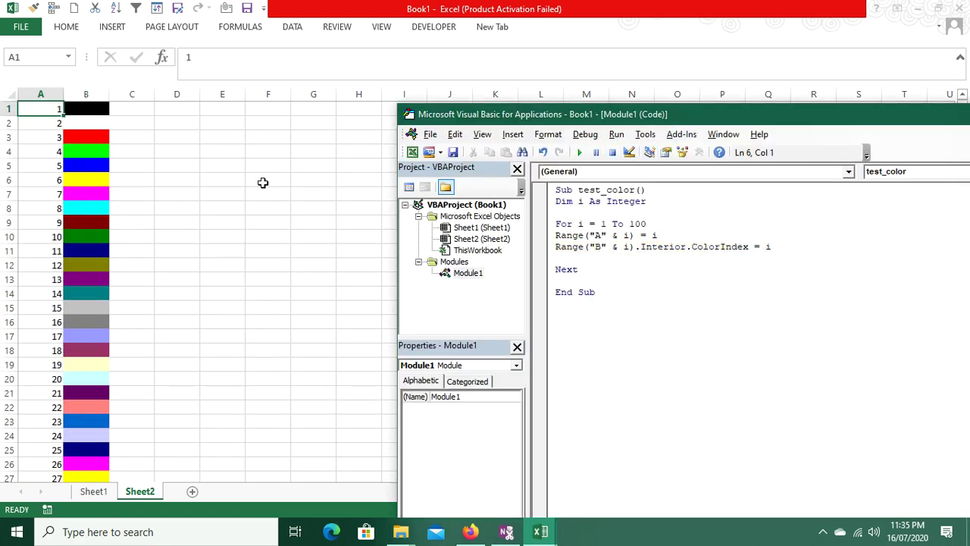
drag(278, 185, 307, 197)
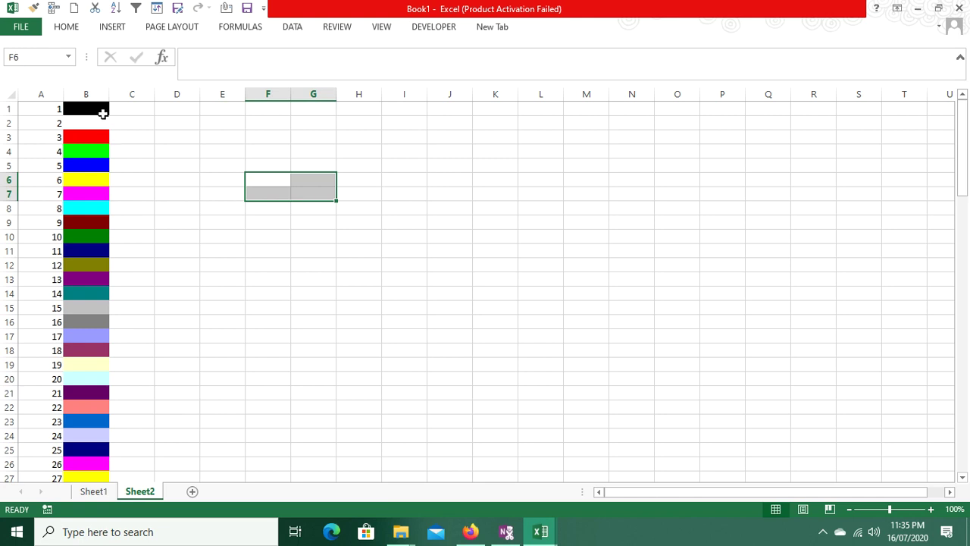
click(102, 114)
key(ctrl+shift+Down)
key(ctrl+shift+Up)
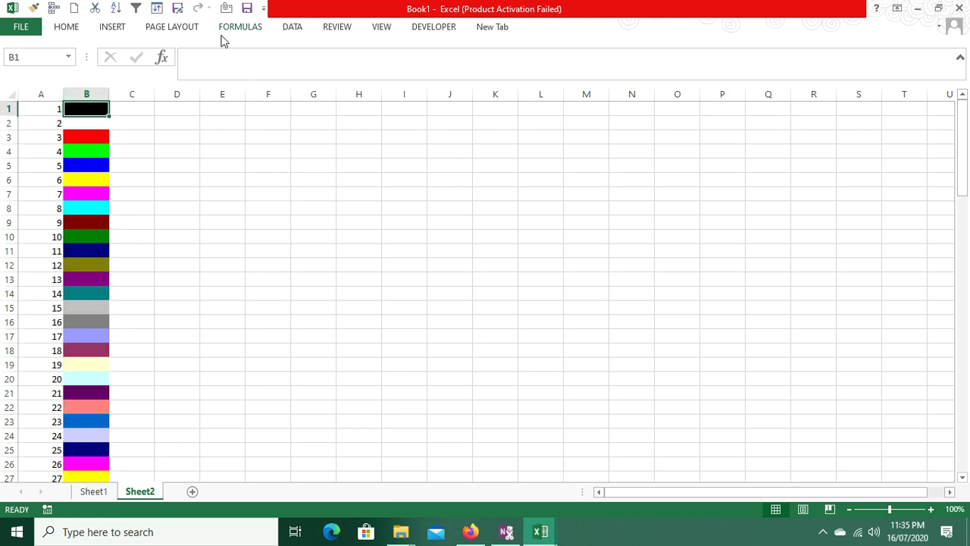
key(Left)
key(Down)
key(shift+Down)
key(shift+Down)
key(shift+Down)
key(shift+Down)
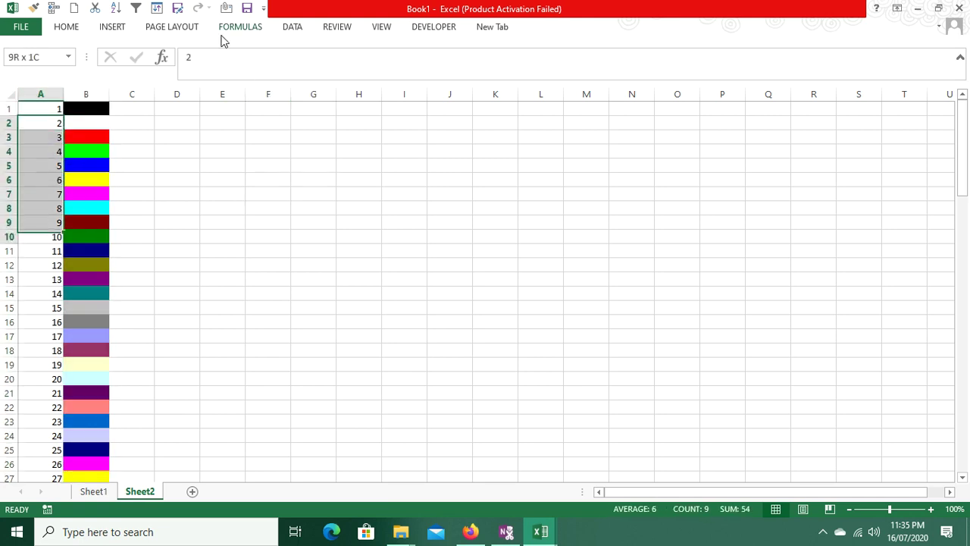
key(shift+Down)
key(shift+Down)
key(shift+Down)
key(shift+Down)
key(shift+Down)
key(shift+Down)
key(ctrl+Home)
key(shift+Down)
key(shift+Down)
key(shift+Down)
key(Down)
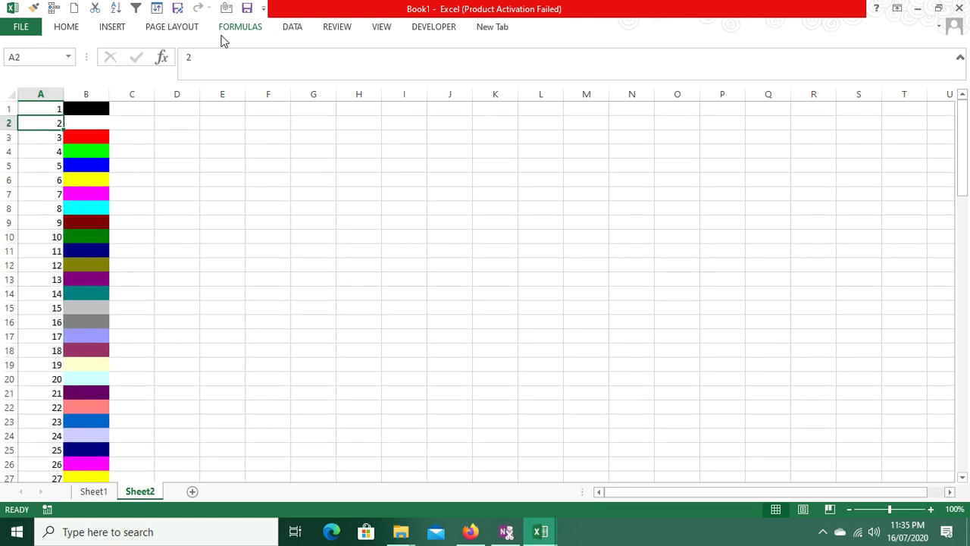
Step: Fill I4:M14 with the formula =RANDBETWEEN(1,99)
mouse_move(288, 182)
mouse_down()
mouse_move(667, 404)
mouse_move(546, 288)
mouse_up()
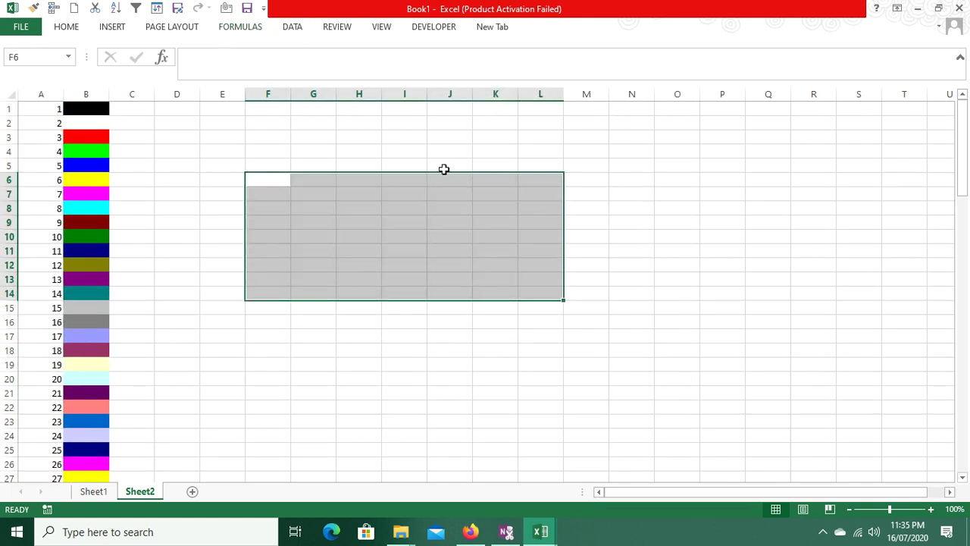
mouse_move(402, 150)
mouse_down()
mouse_move(680, 302)
mouse_move(749, 242)
mouse_up()
text(=ran)
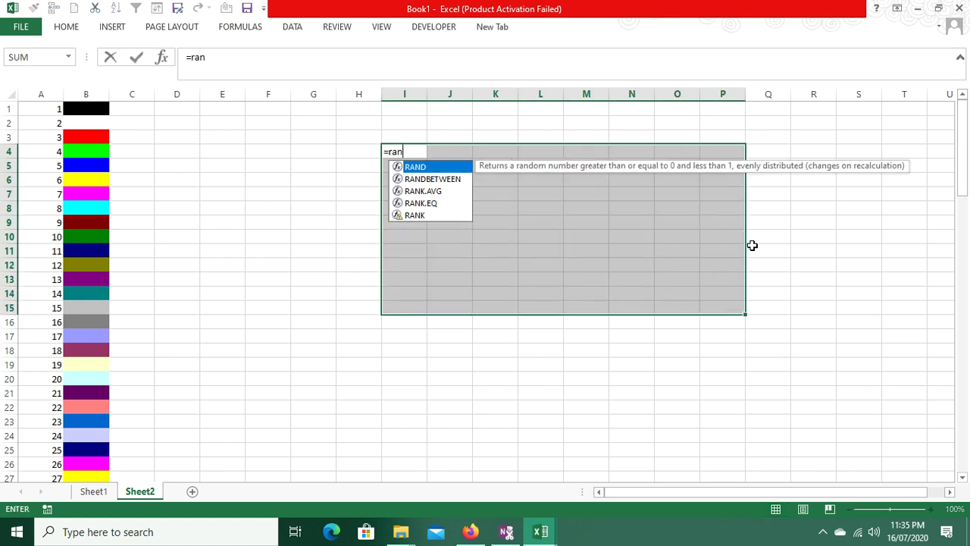
key(Down)
key(Tab)
text(1,9)
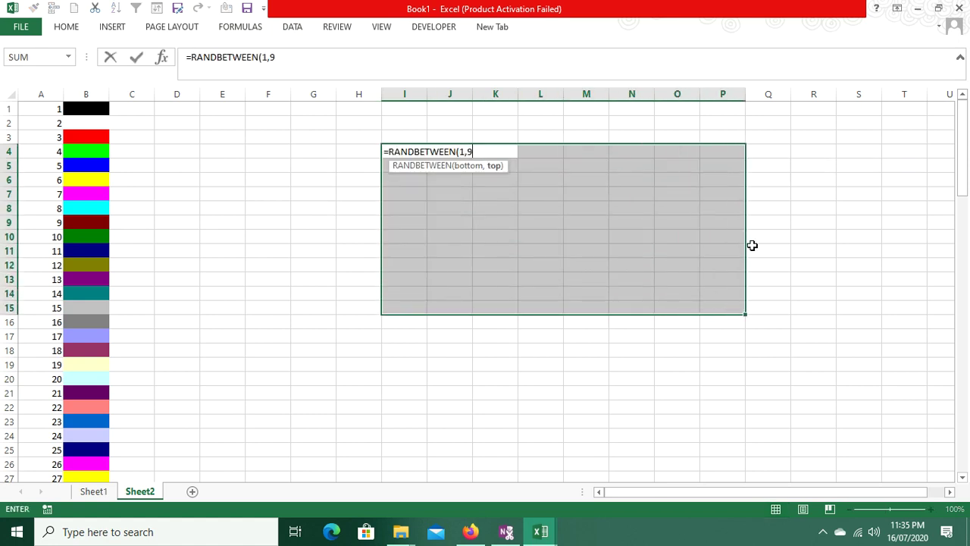
text(9)
key(Return)
key(Up)
key(shift+Right)
key(shift+Right)
key(shift+Right)
key(shift+Right)
key(shift+Down)
key(shift+Down)
key(shift+Down)
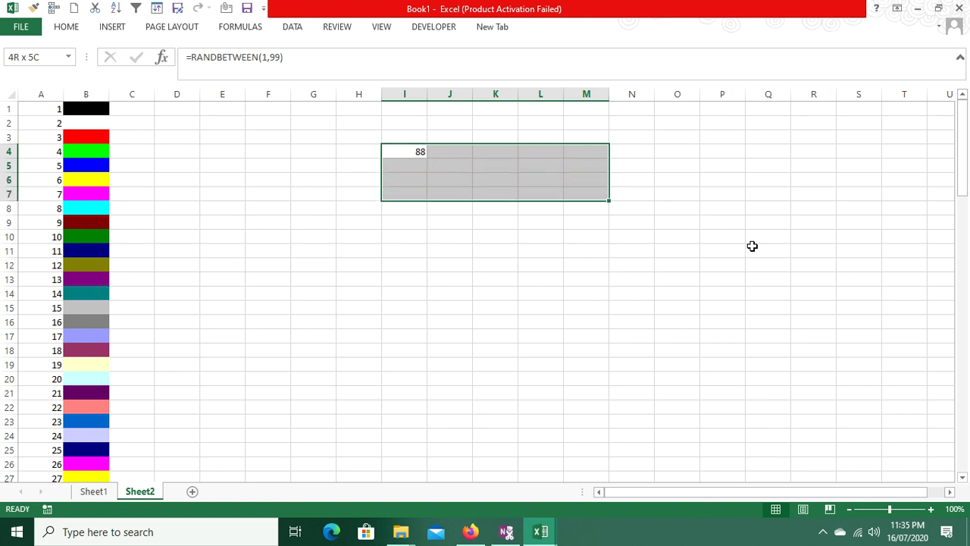
key(shift+Down)
key(shift+Down)
key(shift+Down)
key(shift+Down)
key(shift+Down)
key(shift+Down)
key(shift+Down)
key(F2)
key(ctrl+Return)
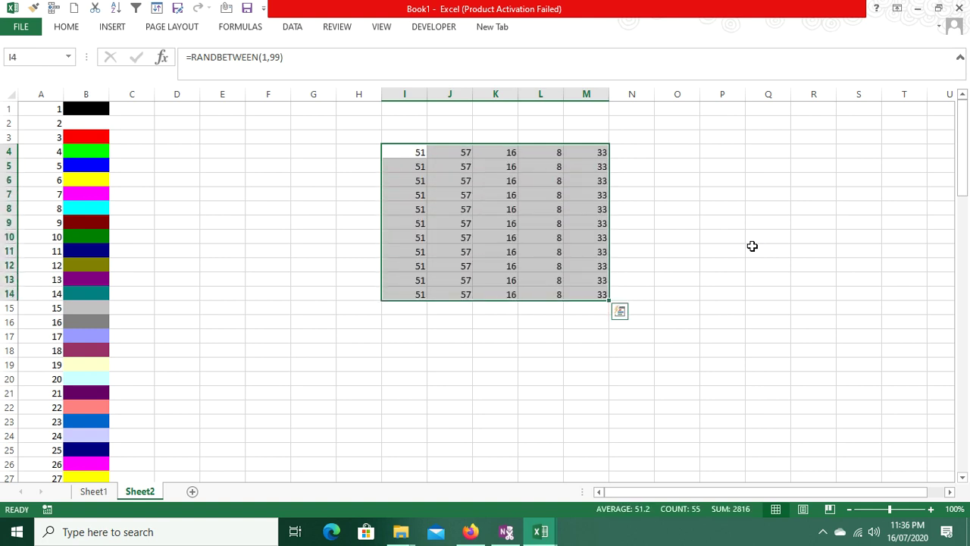
Step: Copy I4:M14 and paste it back as values to fix the random numbers
key(ctrl+c)
key(alt)
key(e)
key(s)
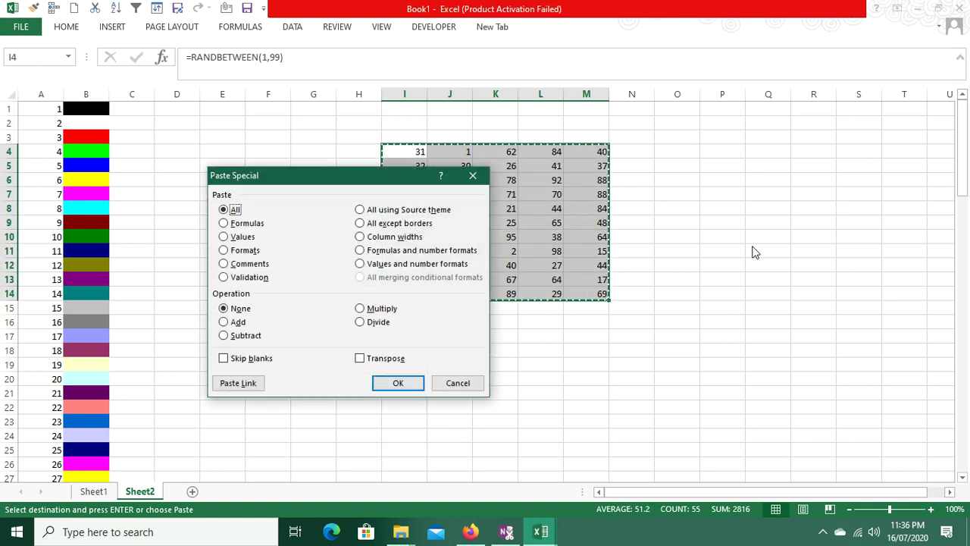
key(u)
key(Return)
Step: Give the number grid all borders and centre its numbers
key(alt)
key(h)
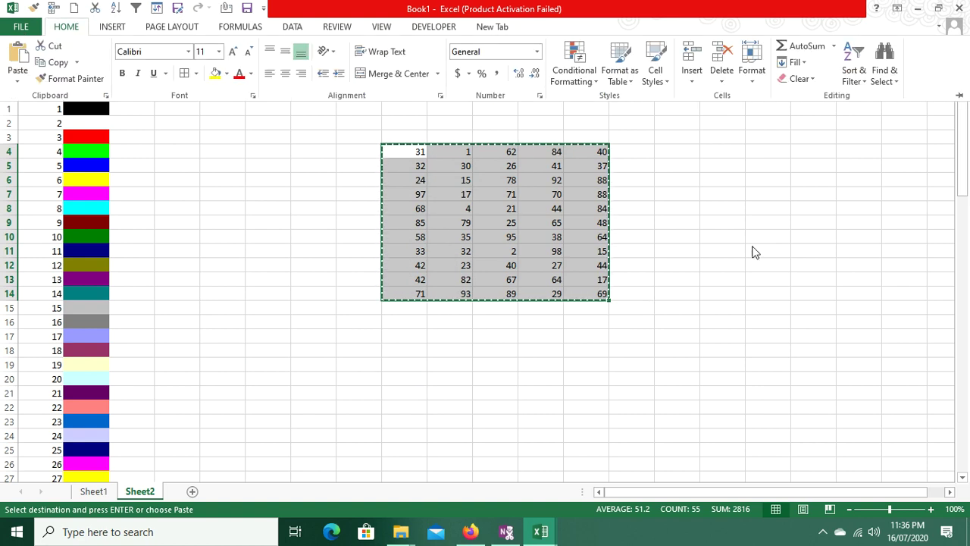
key(Escape)
key(Escape)
key(Escape)
key(alt+h)
key(a)
key(c)
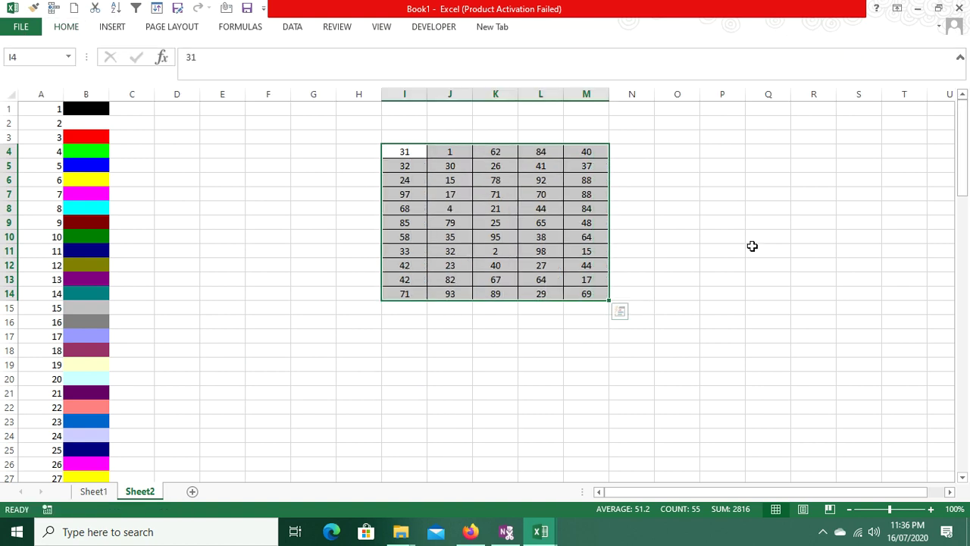
click(484, 220)
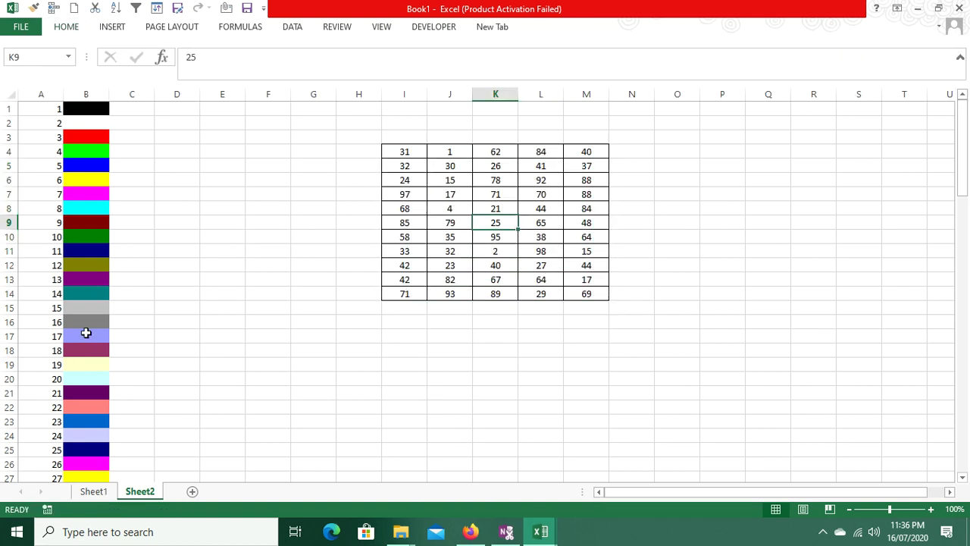
Step: Open the VBA editor with Alt+F11 and dock it on the right side
click(88, 152)
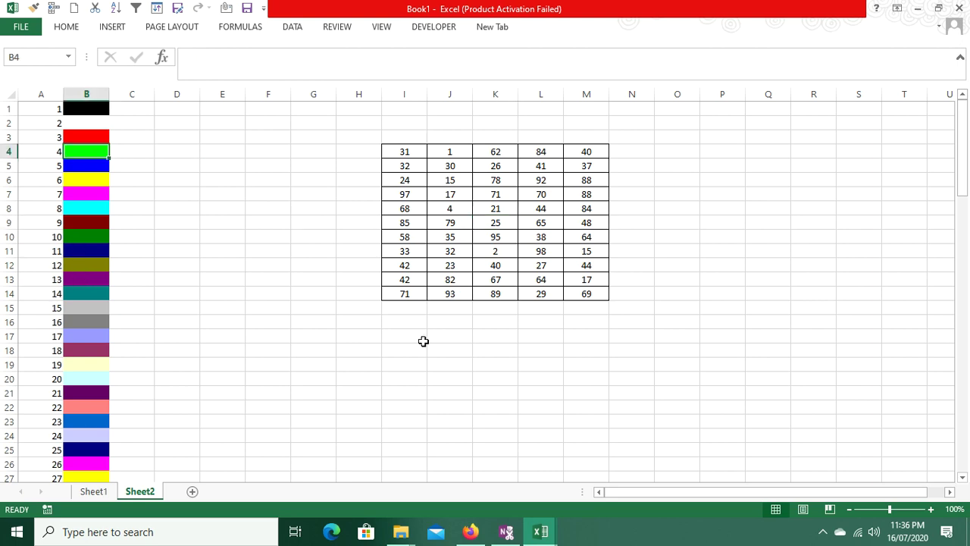
key(alt+F11)
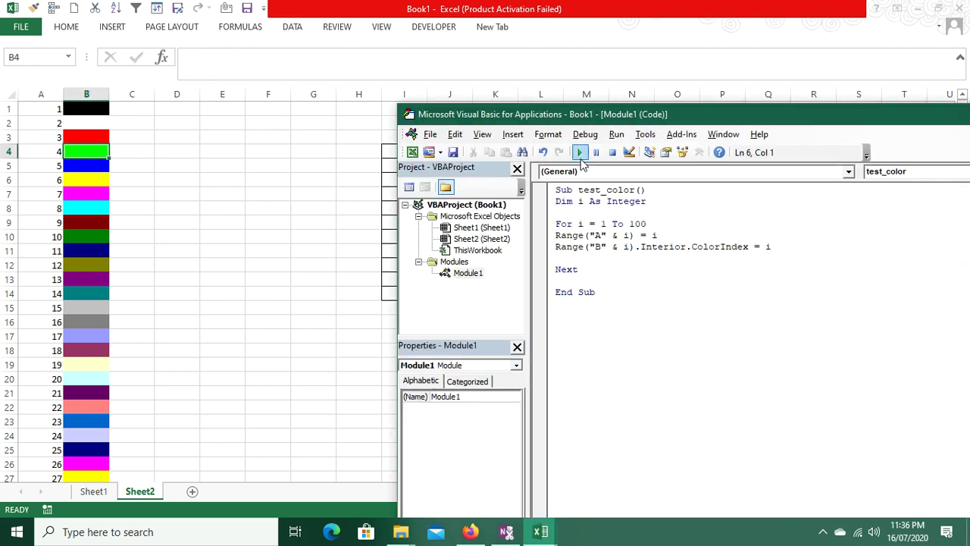
mouse_move(554, 110)
mouse_down()
mouse_move(779, 80)
mouse_move(771, 45)
mouse_up()
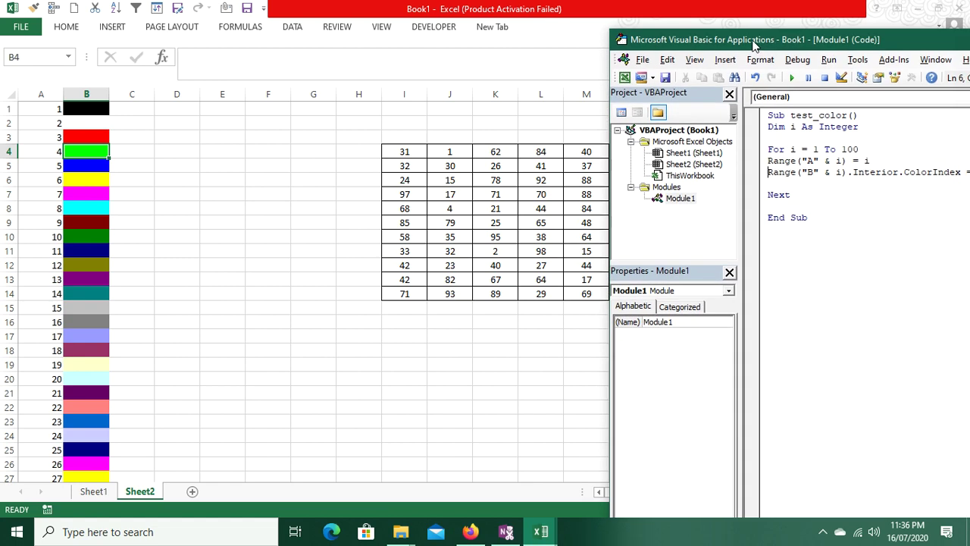
Step: Delete the empty columns so the number grid sits in E4:I14, with the editor beside the sheet
click(222, 94)
key(ctrl+minus)
key(ctrl+minus)
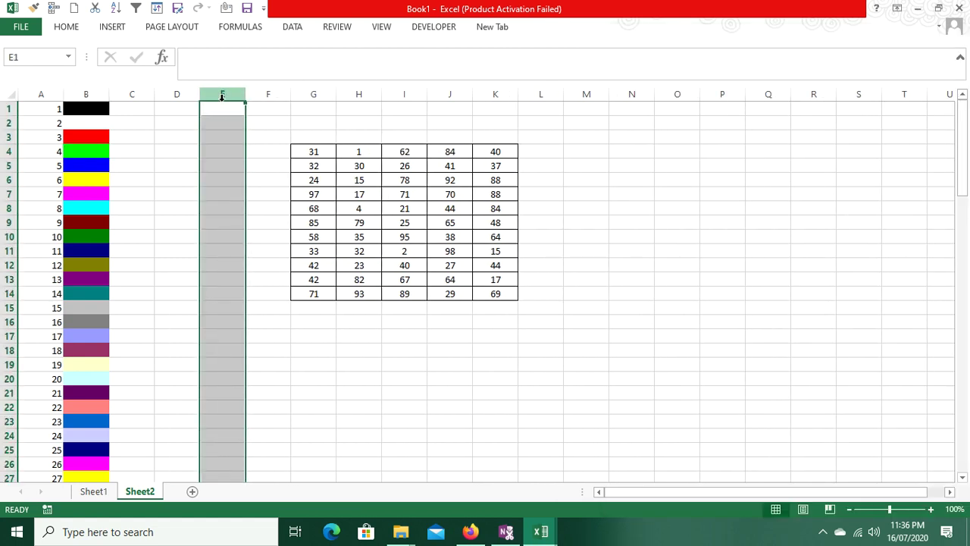
key(ctrl+minus)
key(ctrl+minus)
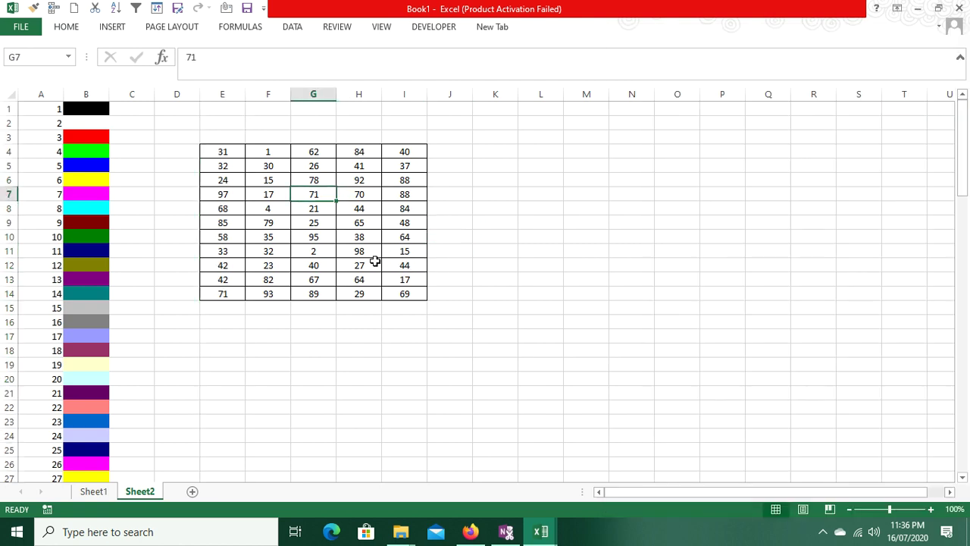
drag(217, 149, 395, 265)
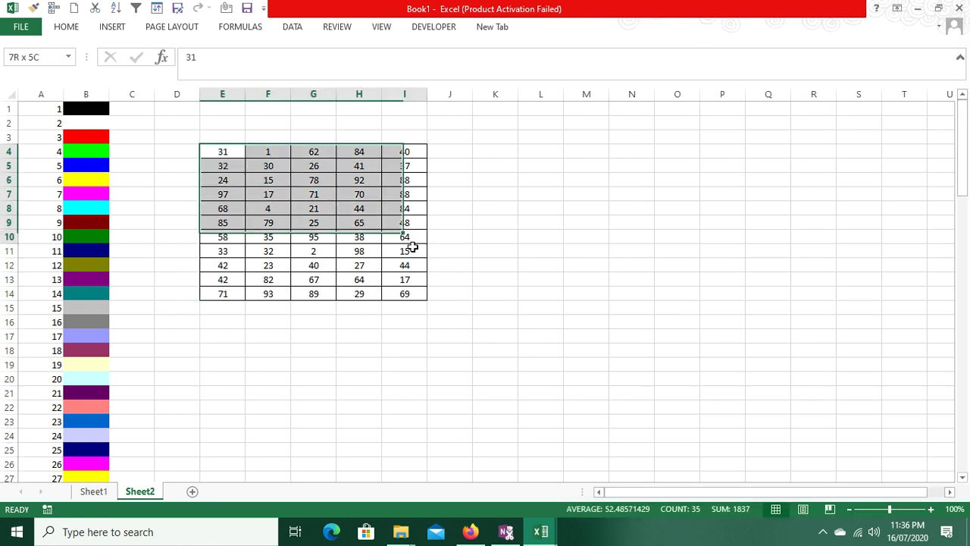
click(101, 348)
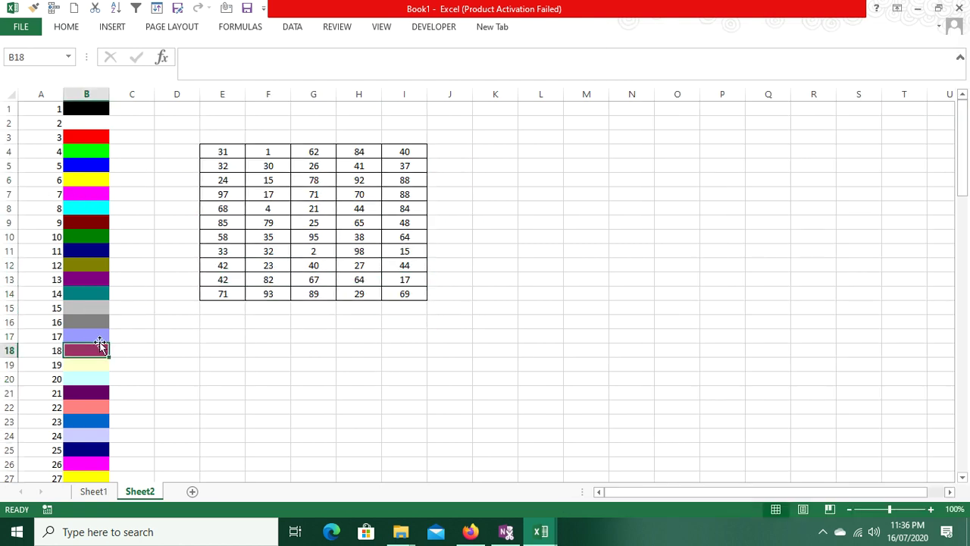
click(63, 354)
key(alt+F11)
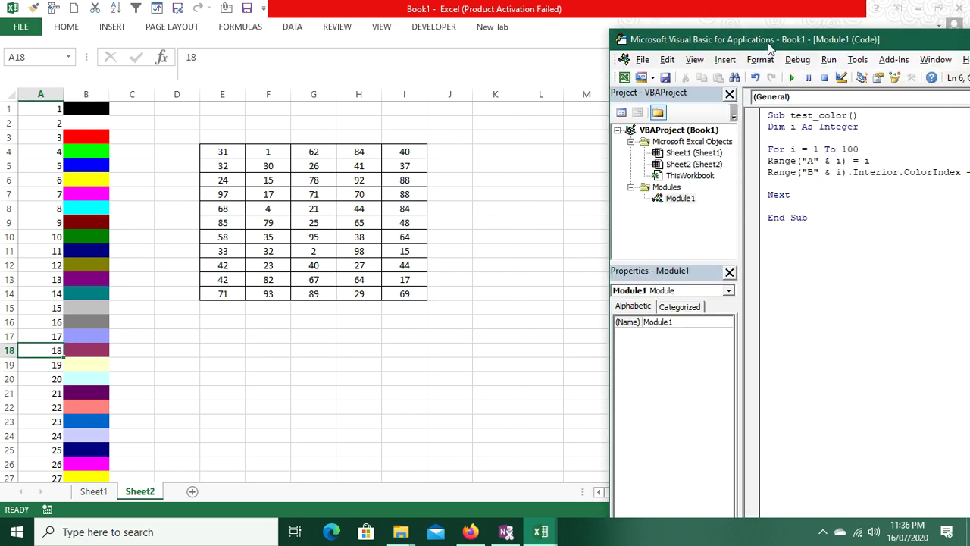
mouse_move(770, 46)
mouse_down()
mouse_move(583, 47)
mouse_move(619, 43)
mouse_up()
Step: Add a new Sub test_2 macro below test_color with blank lines inside
click(732, 254)
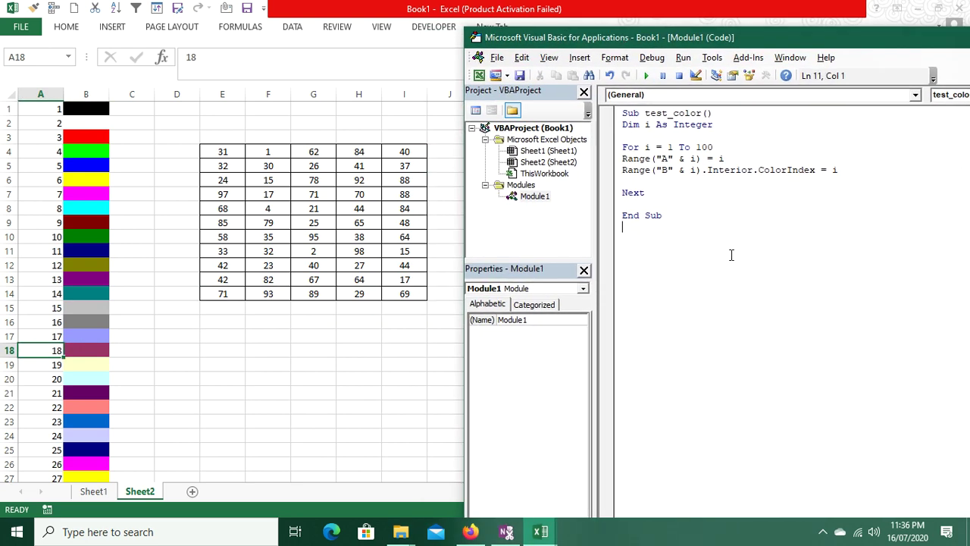
text(sub )
text(tes)
key(Left)
key(Left)
key(Left)
key(shift+Left)
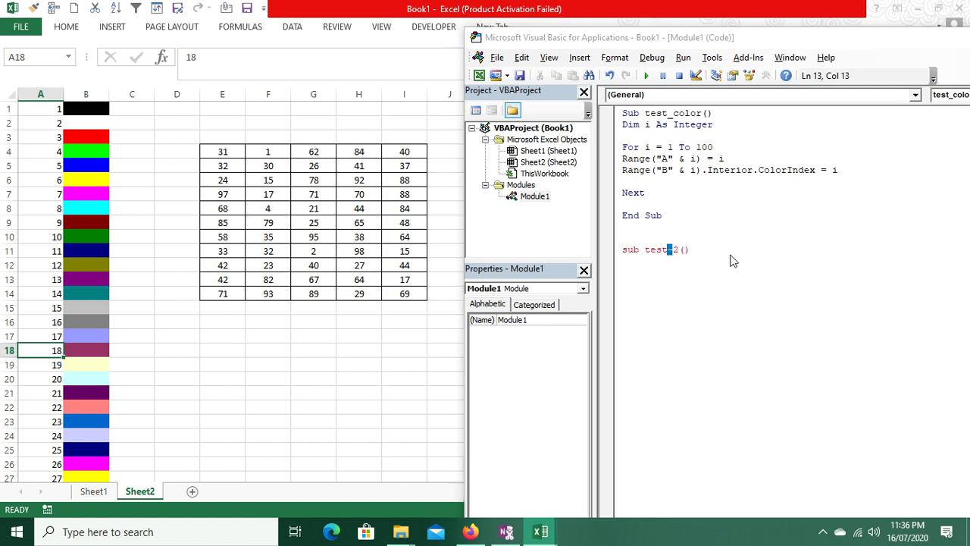
key(Return)
key(ctrl+z)
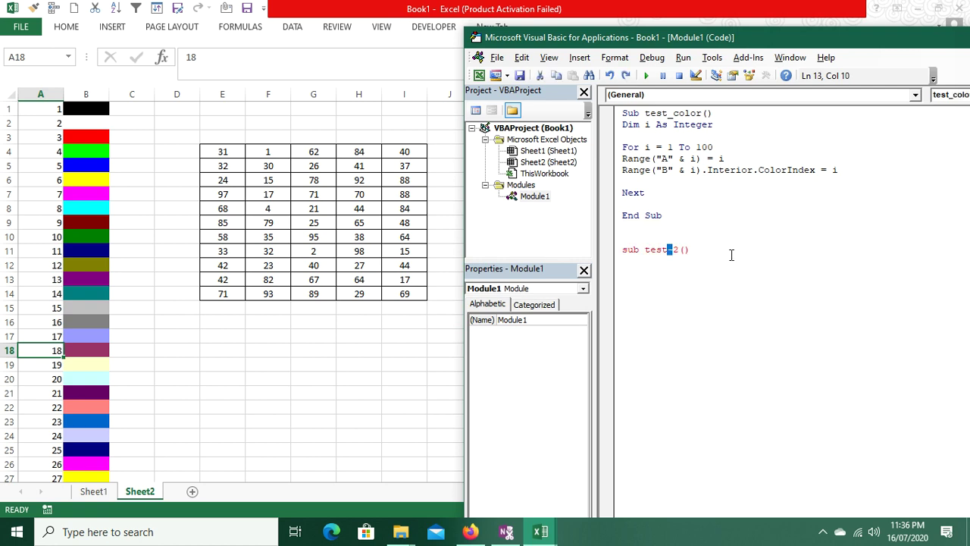
text(_)
key(End)
key(Return)
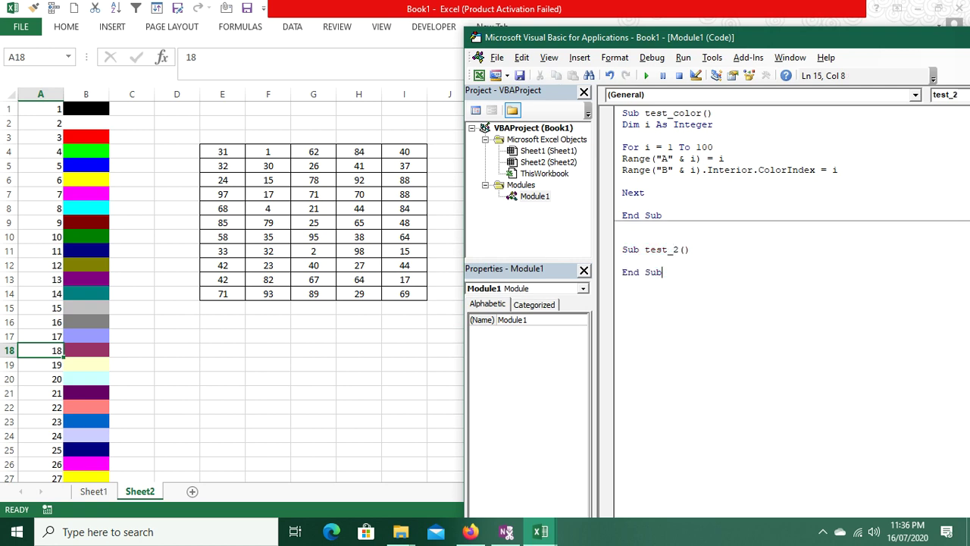
key(Return)
key(Return)
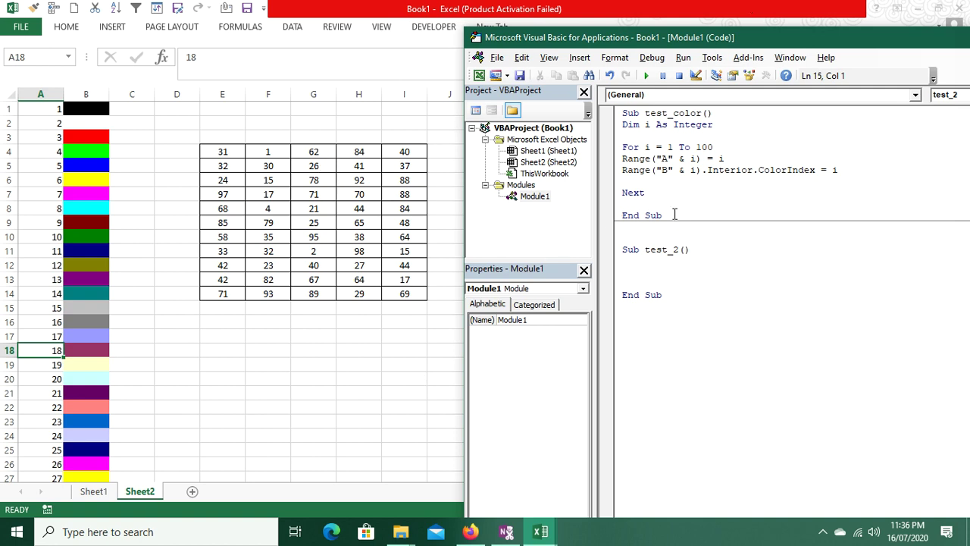
Step: Write Range("E4:I14").Interior.ColorIndex in test_2 after checking the grid spans E4 to I14
click(220, 151)
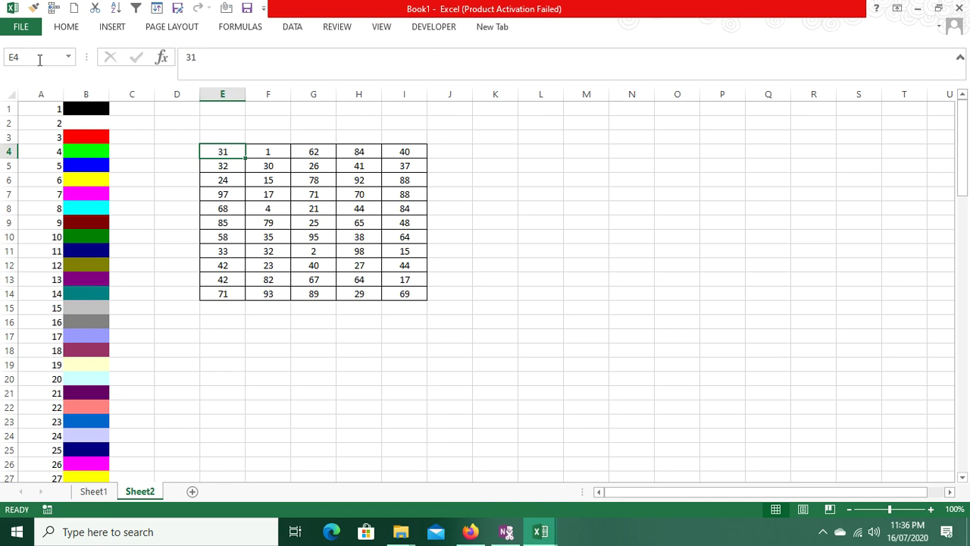
click(396, 291)
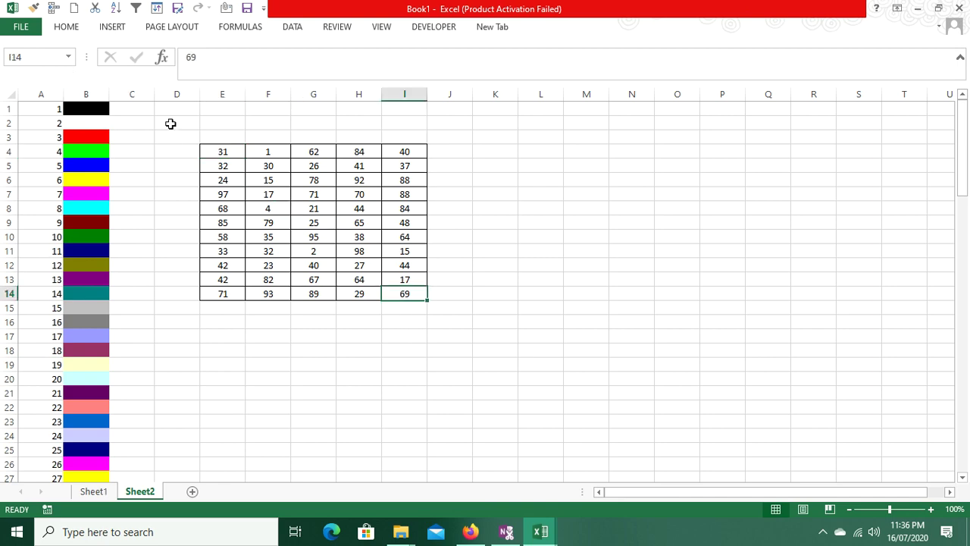
key(alt+F11)
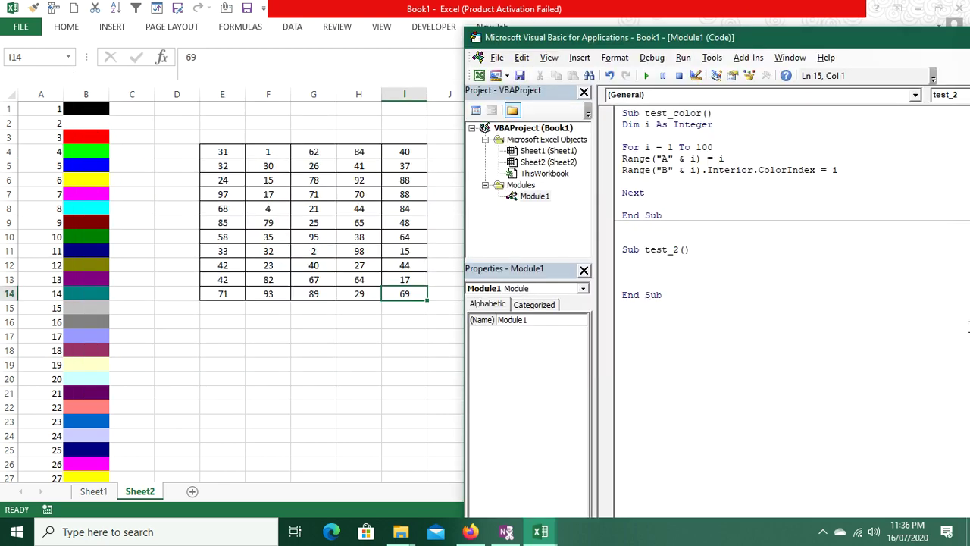
text(range("E)
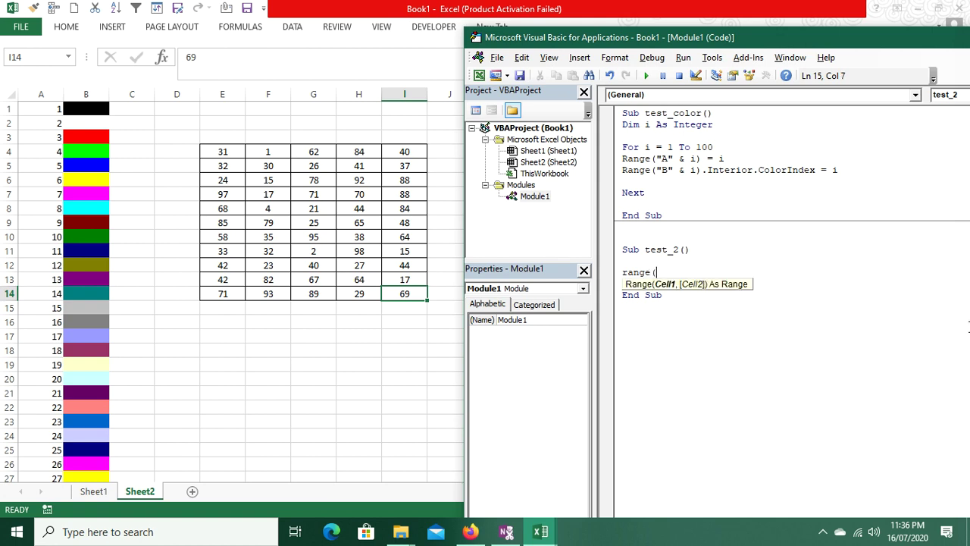
text(4:i14")
text())
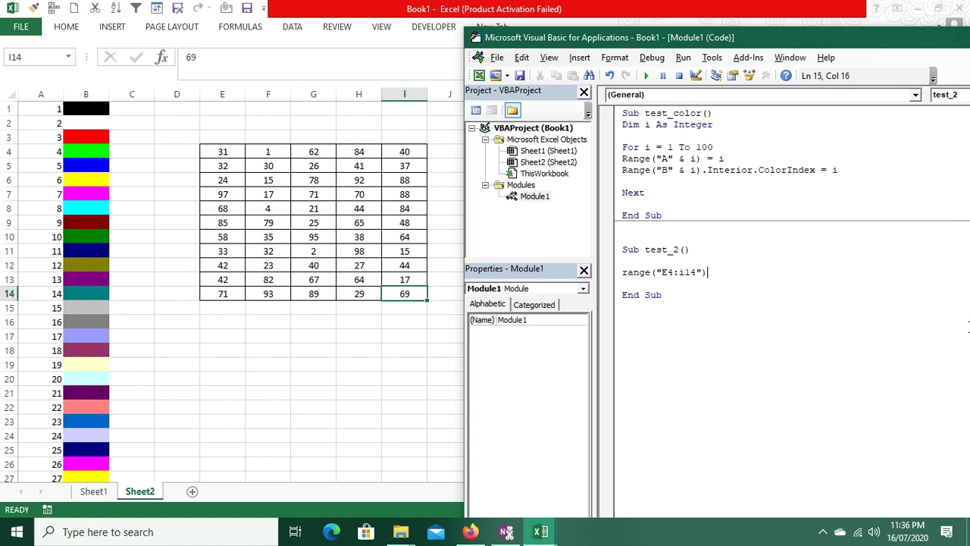
text(.)
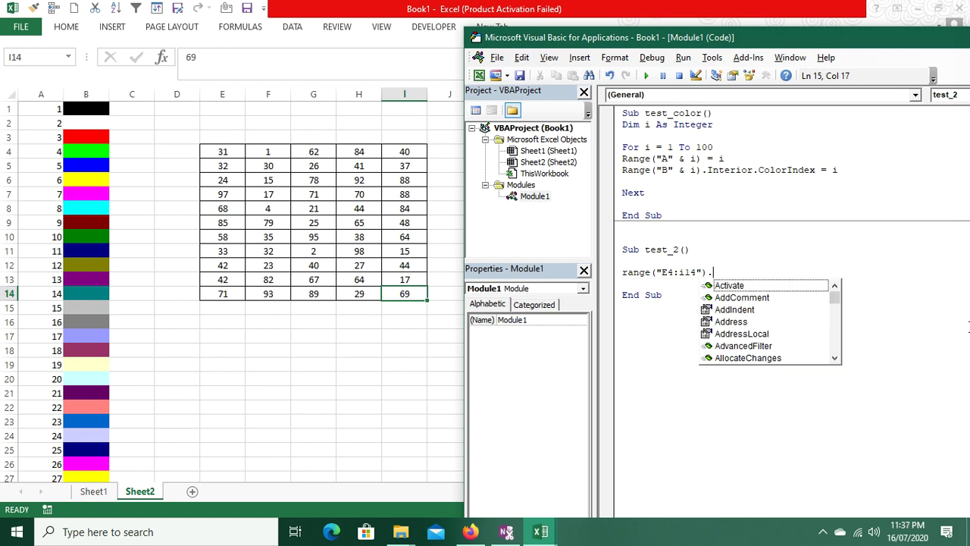
text(co)
key(BackSpace)
key(BackSpace)
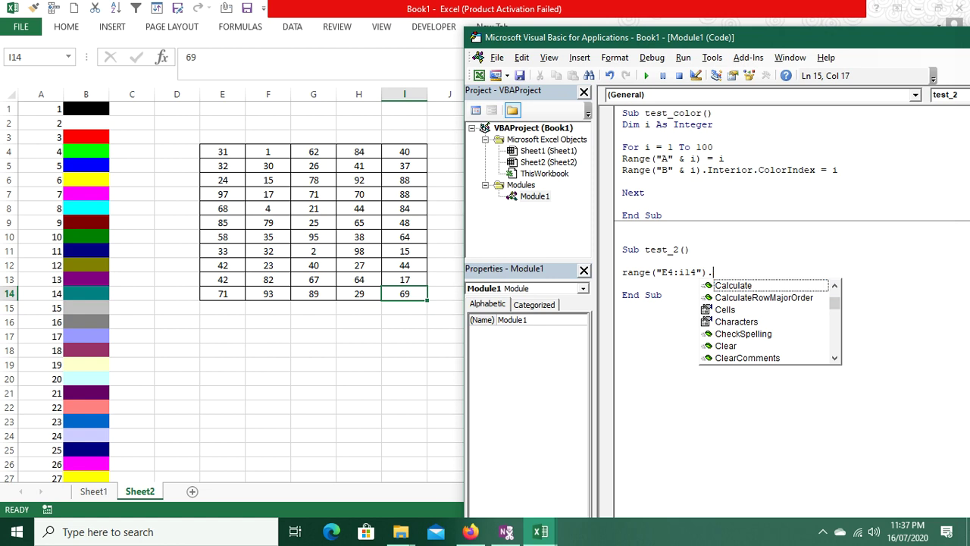
text(int)
key(Tab)
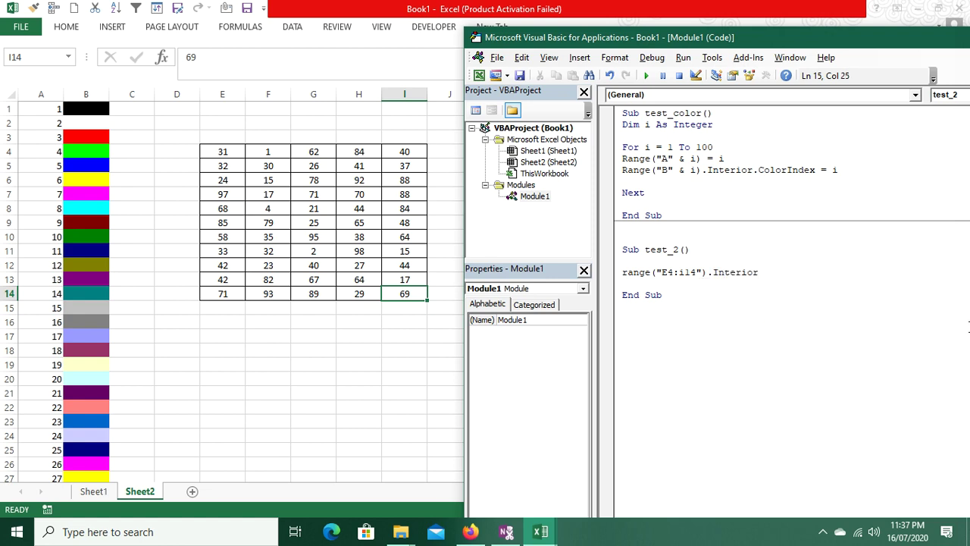
text(.co)
key(Down)
key(Tab)
Step: Set the ColorIndex to 15, run test_2, then edit the index and rerun it
text(15)
key(F5)
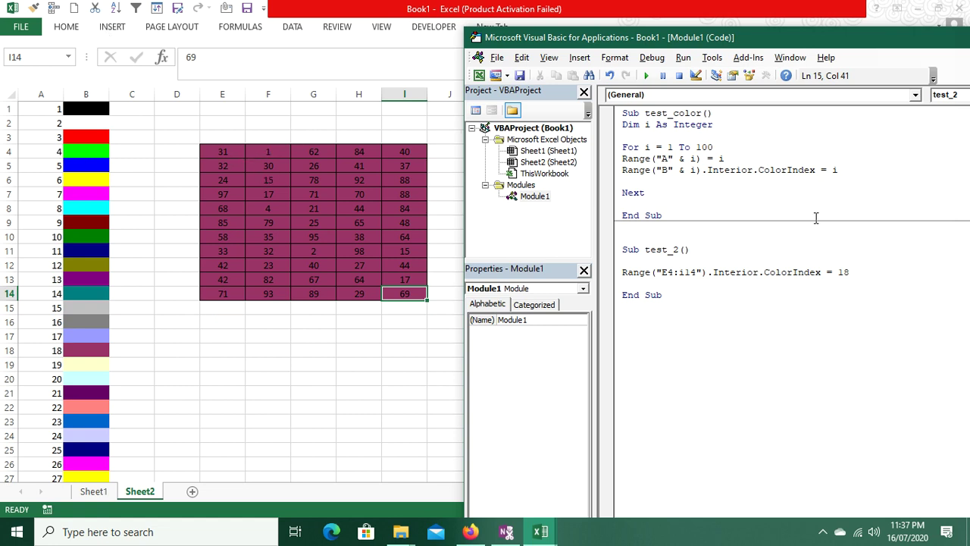
key(BackSpace)
key(BackSpace)
key(F5)
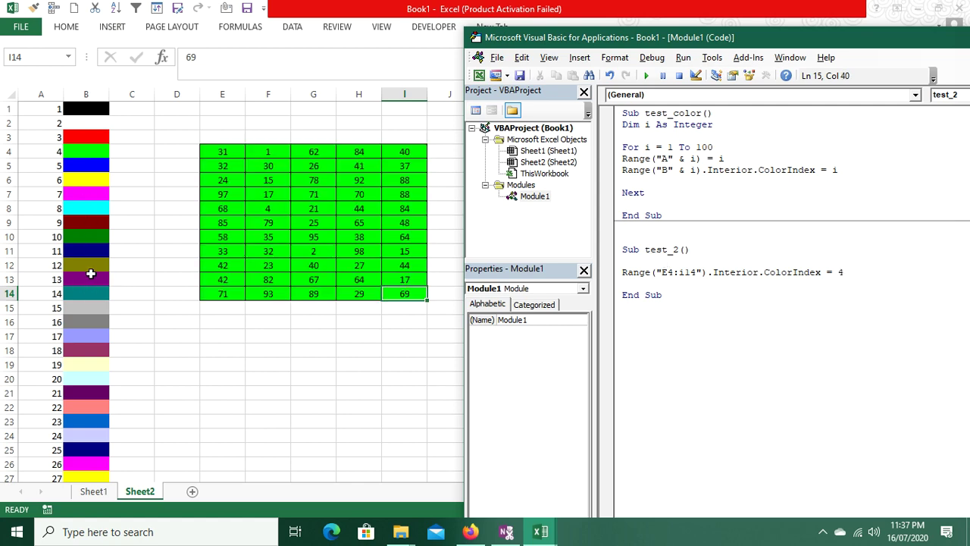
scroll(148, 370, down, 20)
scroll(148, 369, up, 17)
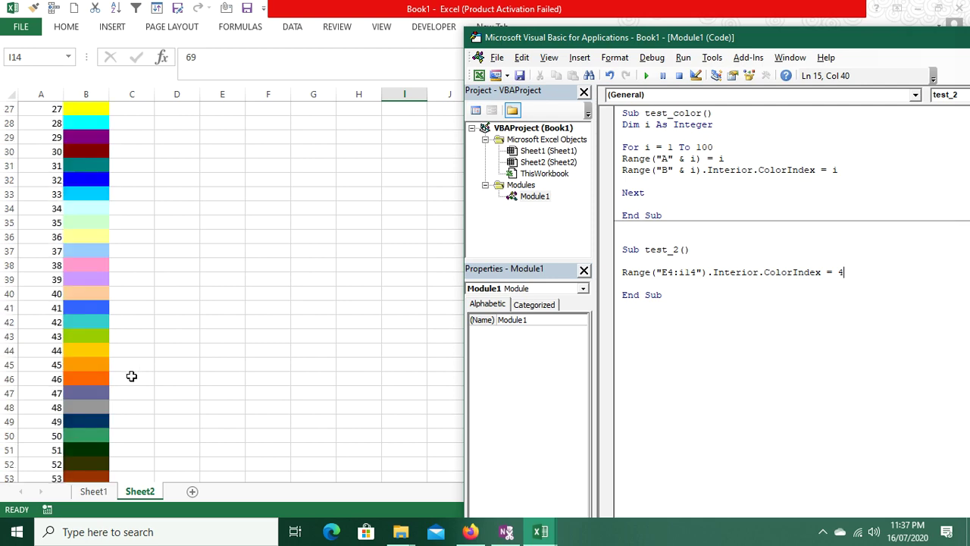
Step: Compare with the column B swatches, change the index to 53 and run test_2
click(98, 475)
key(alt+F11)
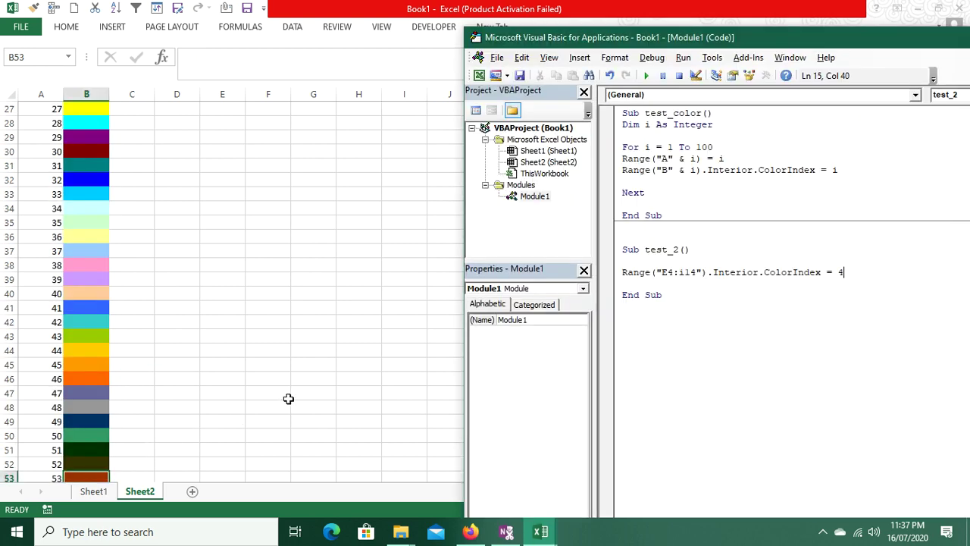
scroll(295, 394, up, 9)
key(BackSpace)
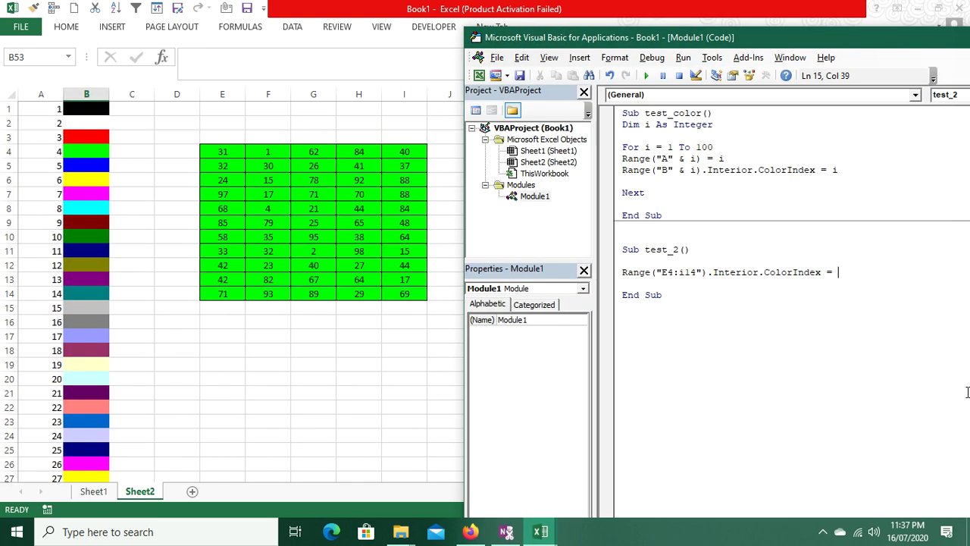
text(53)
key(Return)
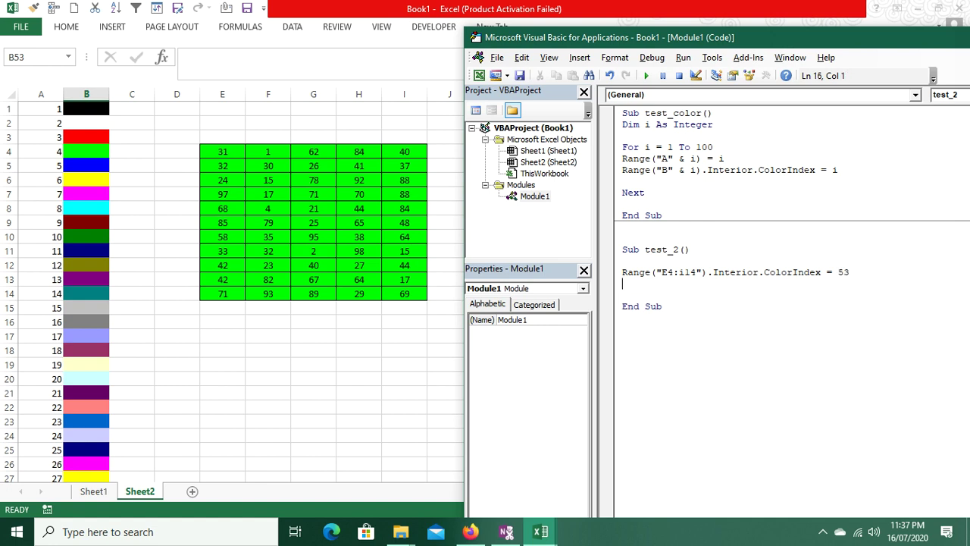
key(F5)
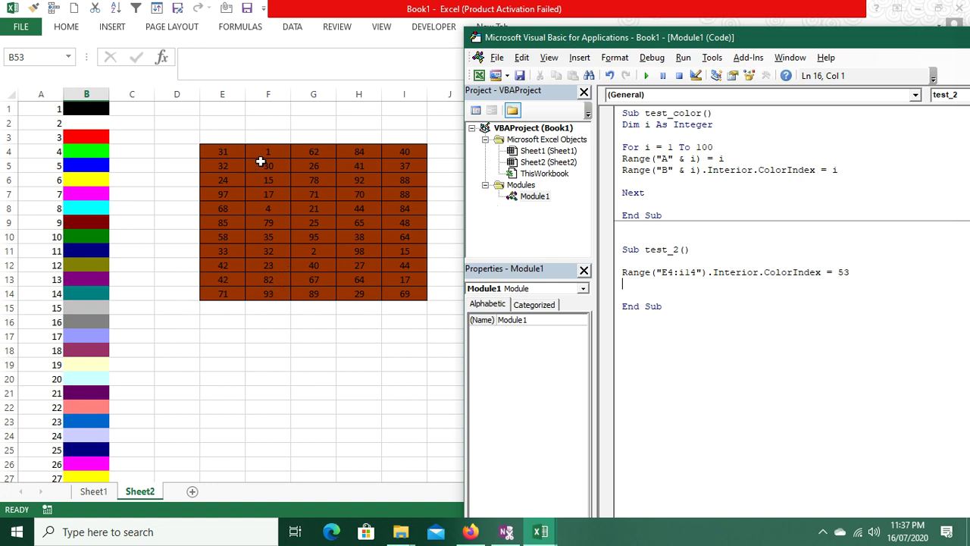
Step: Check the brown grid against the first sixteen colour swatches in column B
click(99, 112)
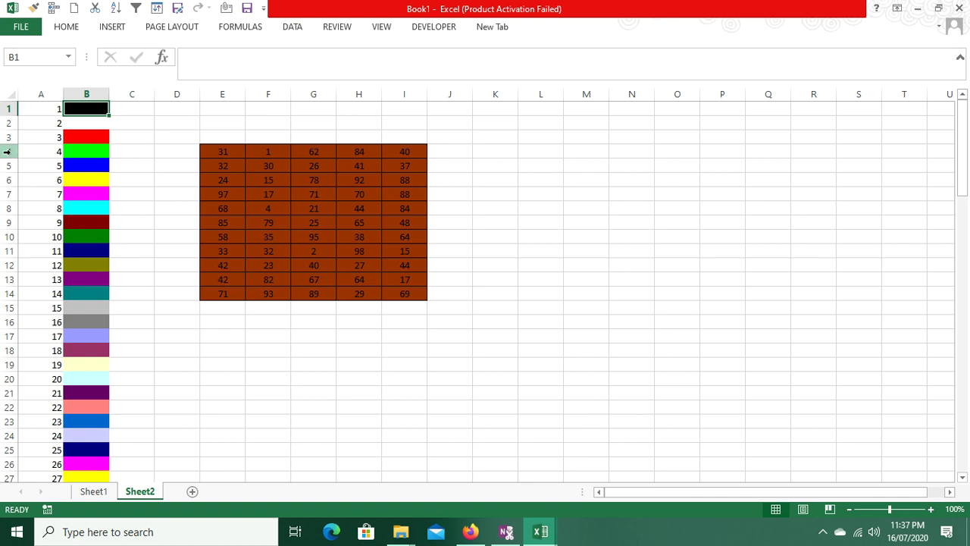
scroll(68, 197, down, 7)
scroll(68, 197, down, 10)
scroll(68, 197, up, 17)
mouse_move(83, 109)
mouse_down()
mouse_move(96, 483)
mouse_move(123, 472)
mouse_up()
key(ctrl+Home)
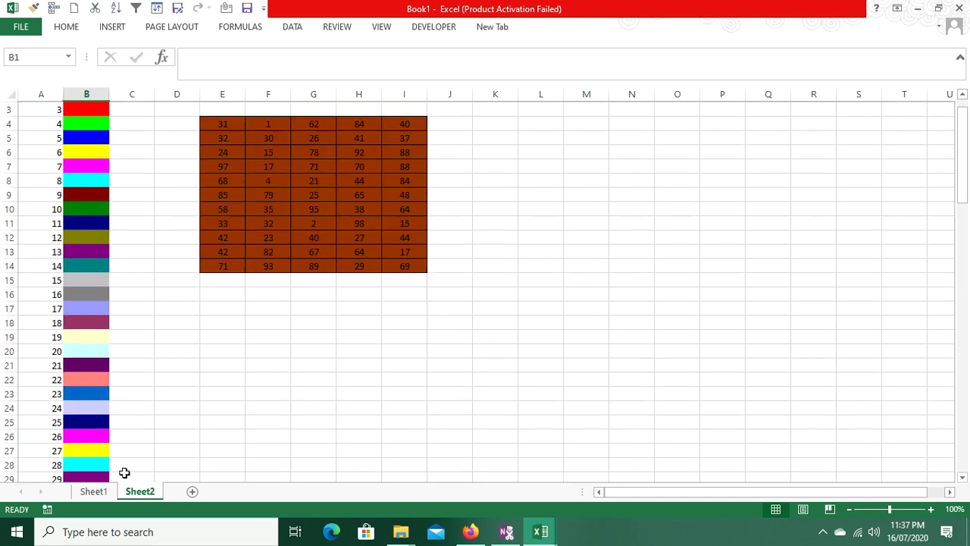
key(alt+F11)
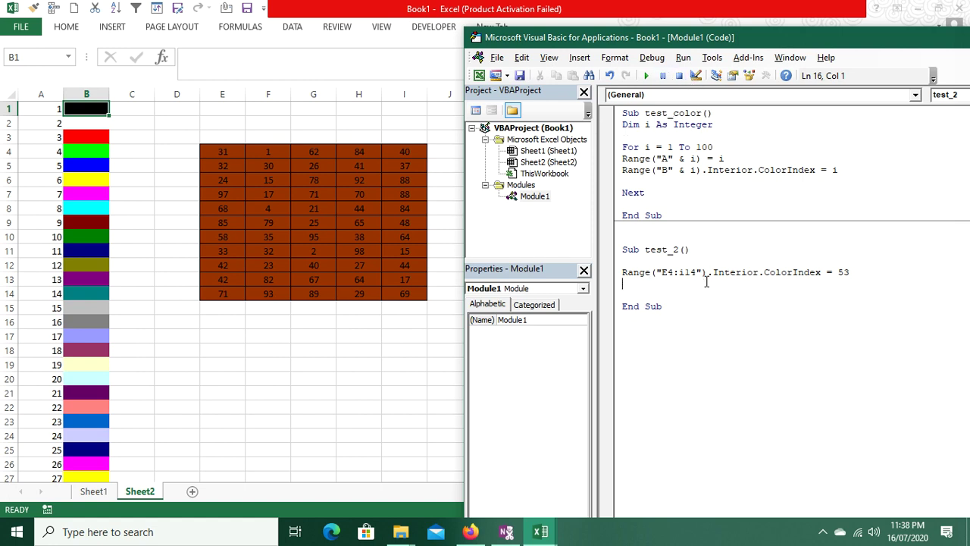
Step: Inspect the column B swatches down to the last numbered cell, A56
drag(623, 272, 708, 273)
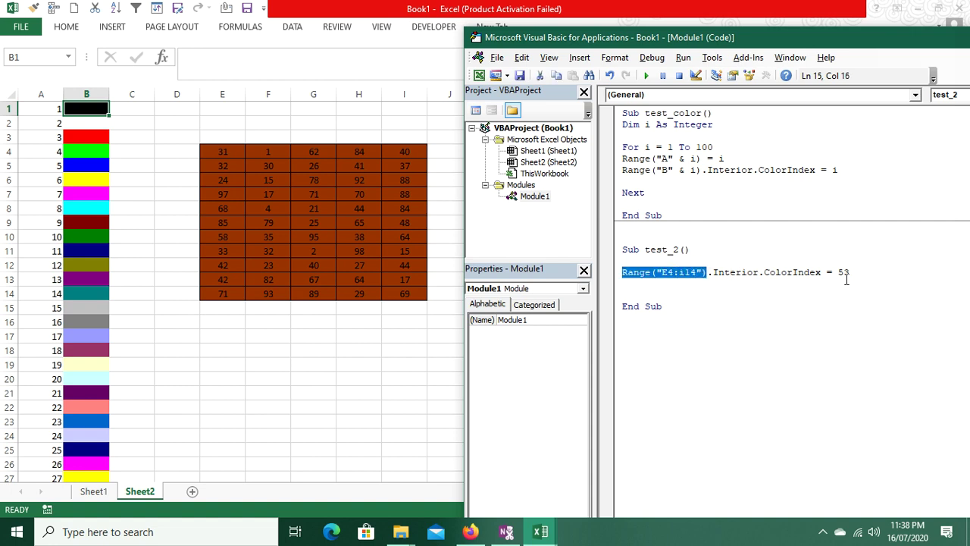
click(76, 106)
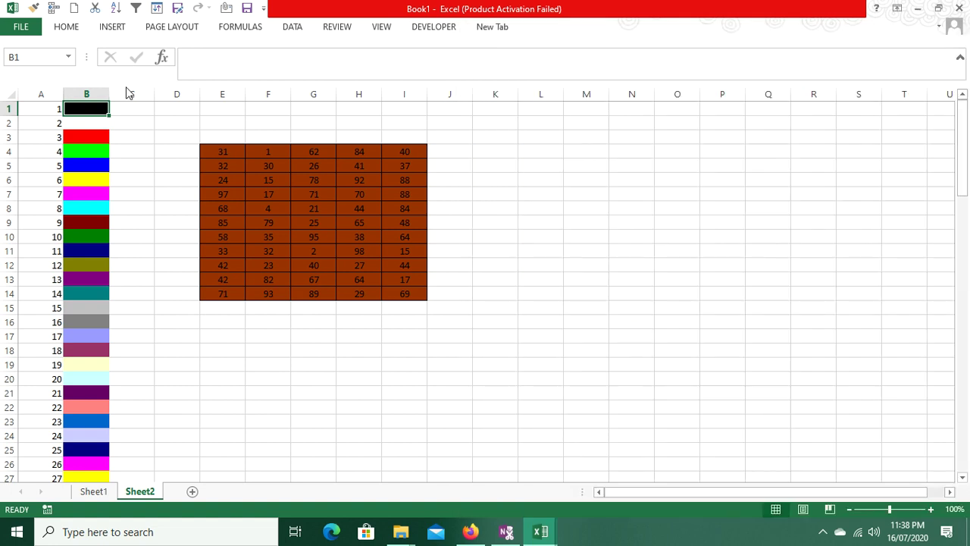
key(ctrl+space)
key(ctrl+Down)
key(ctrl+Up)
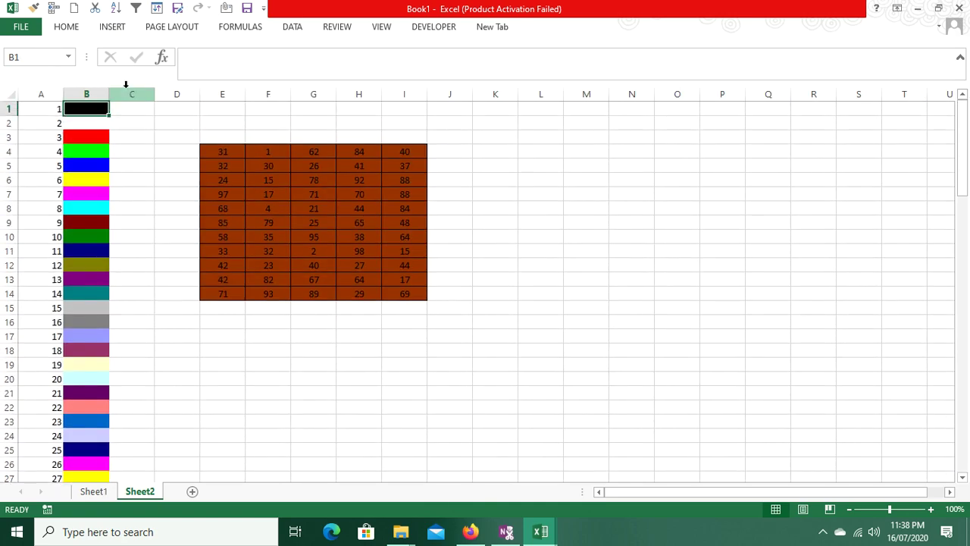
key(ctrl+Down)
key(ctrl+Up)
key(ctrl+Down)
key(Left)
key(ctrl+Up)
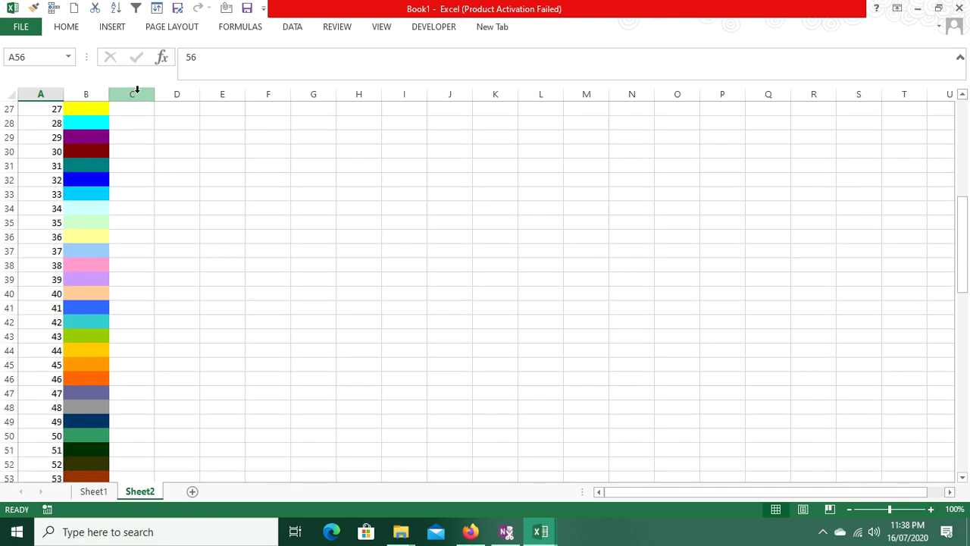
scroll(219, 173, up, 9)
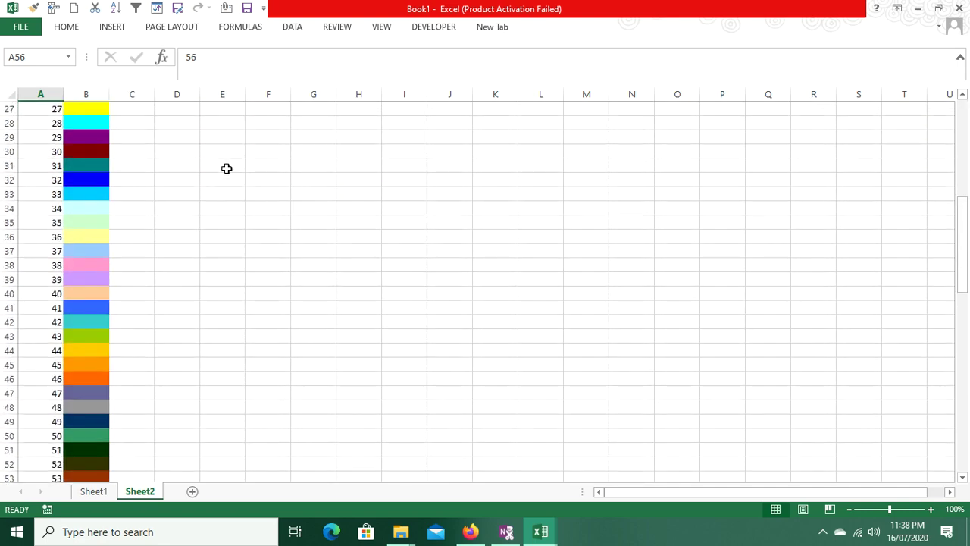
scroll(233, 191, down, 9)
scroll(233, 191, up, 17)
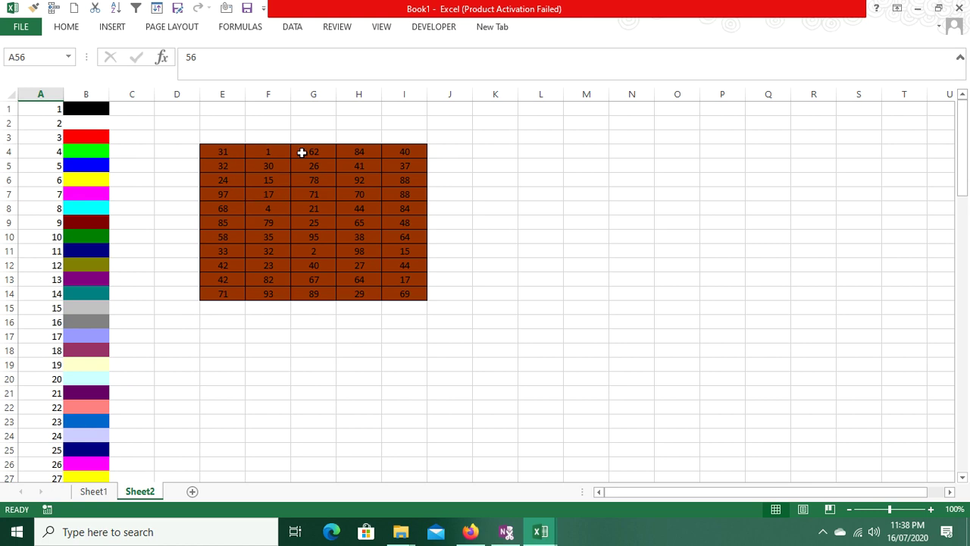
Step: Compare colours in the Fill Color palette without changing anything, then select H10
key(alt+F11)
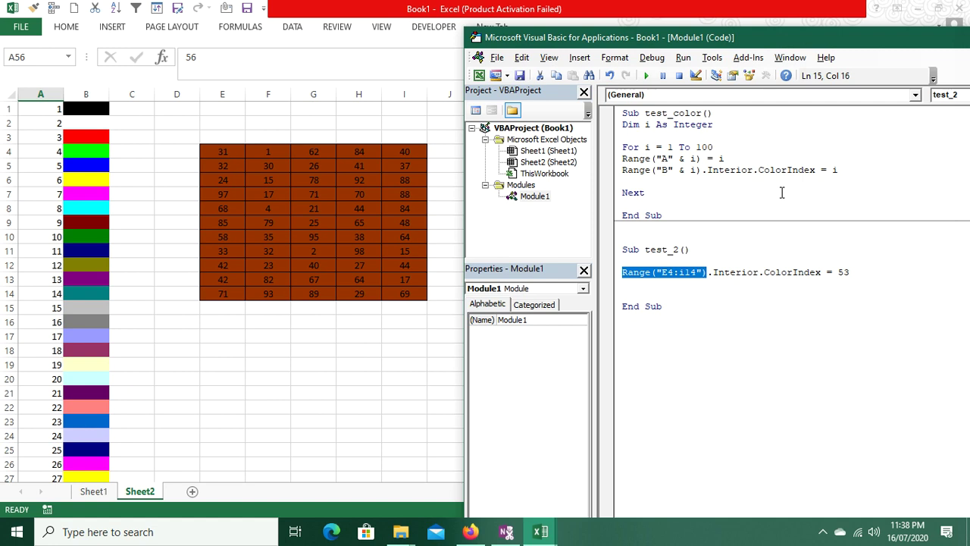
click(68, 28)
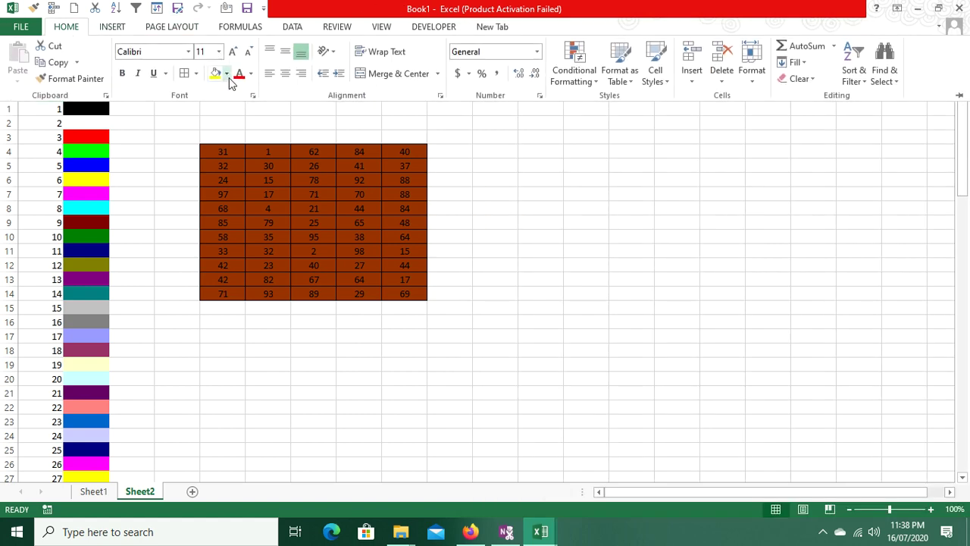
click(228, 75)
click(487, 240)
key(alt+F11)
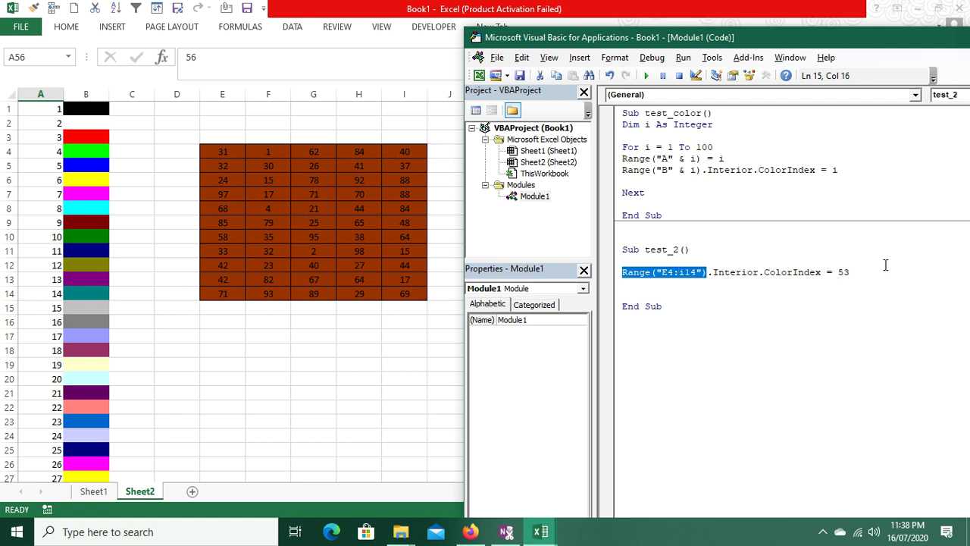
click(372, 244)
click(377, 235)
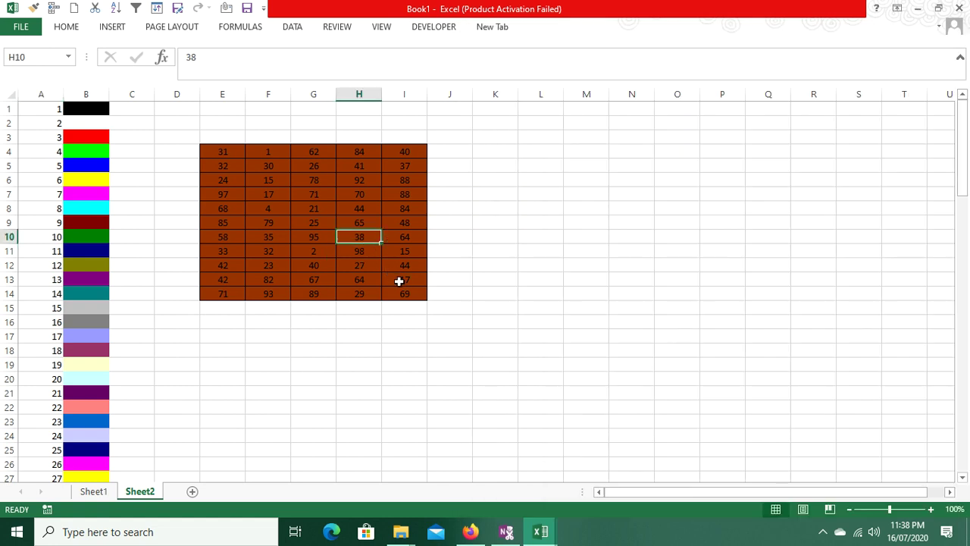